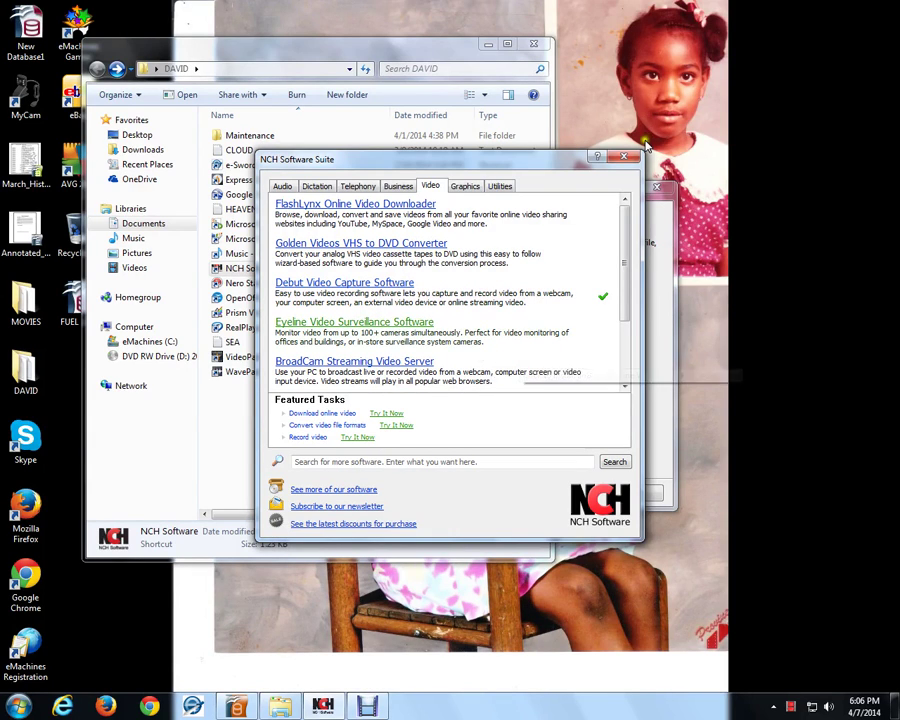
Close the NCH Software Suite window and the open file folder window, leaving the Database Wizard on the desktop.
click(622, 158)
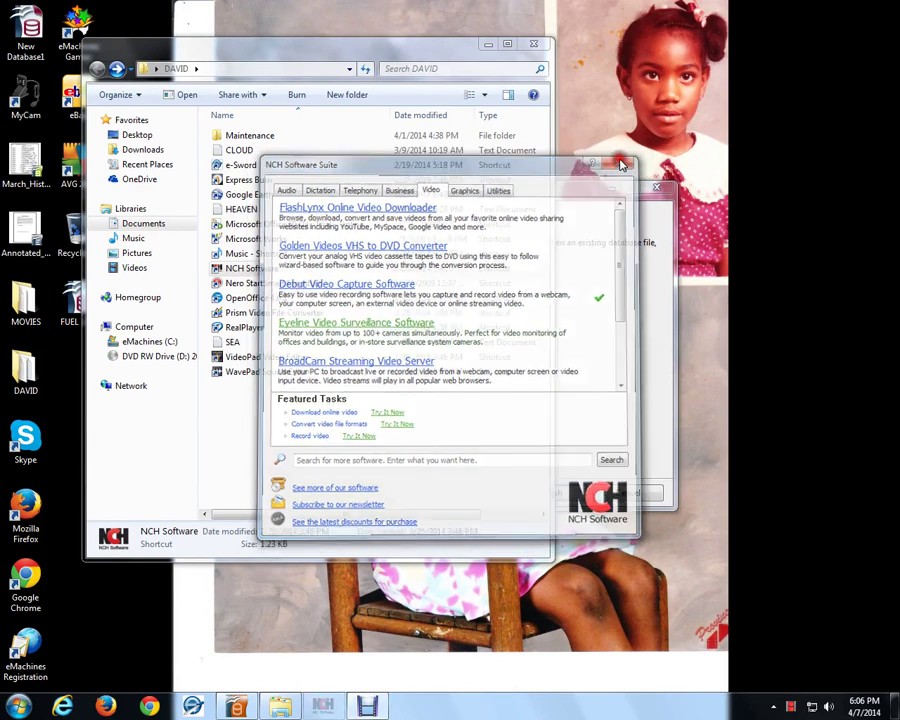
click(535, 44)
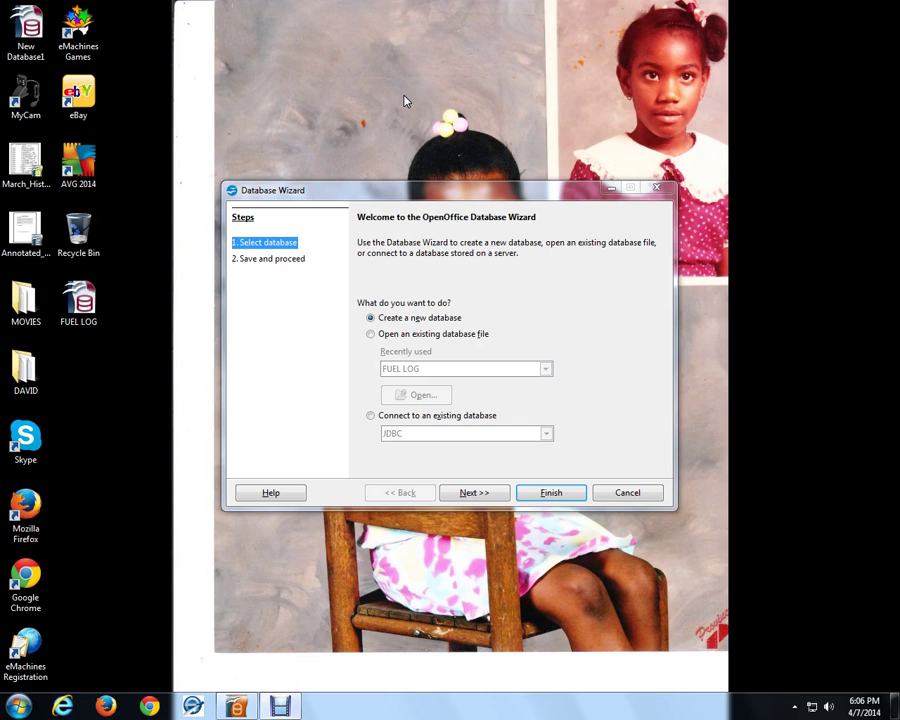
click(406, 96)
Create a new registered database opened for editing, saved on the Desktop as FUEL LOG in place of the existing file.
click(467, 493)
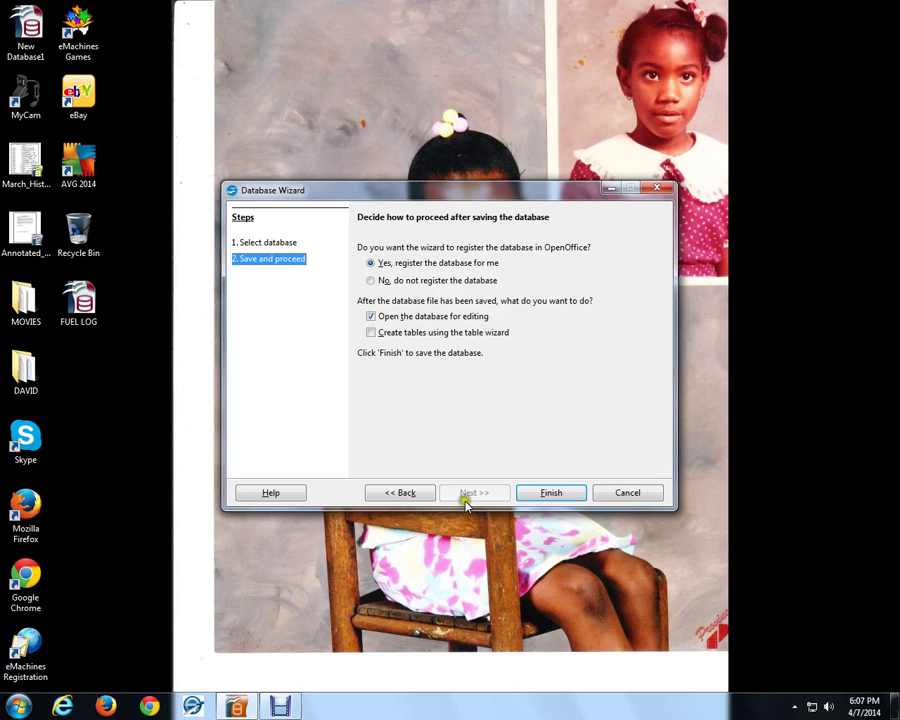
click(553, 494)
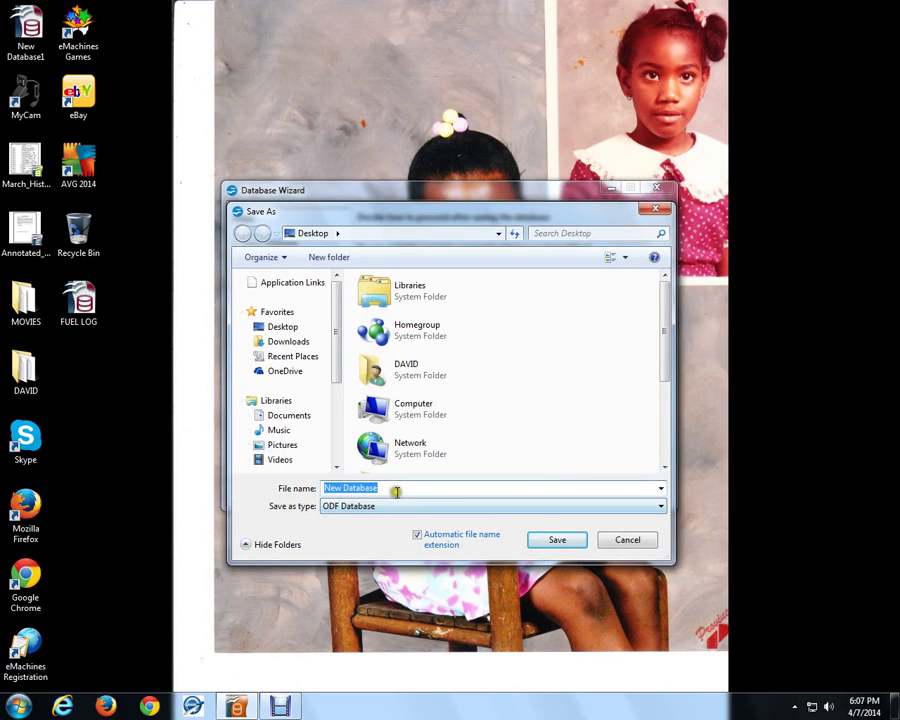
drag(396, 490, 322, 487)
text(fuel l)
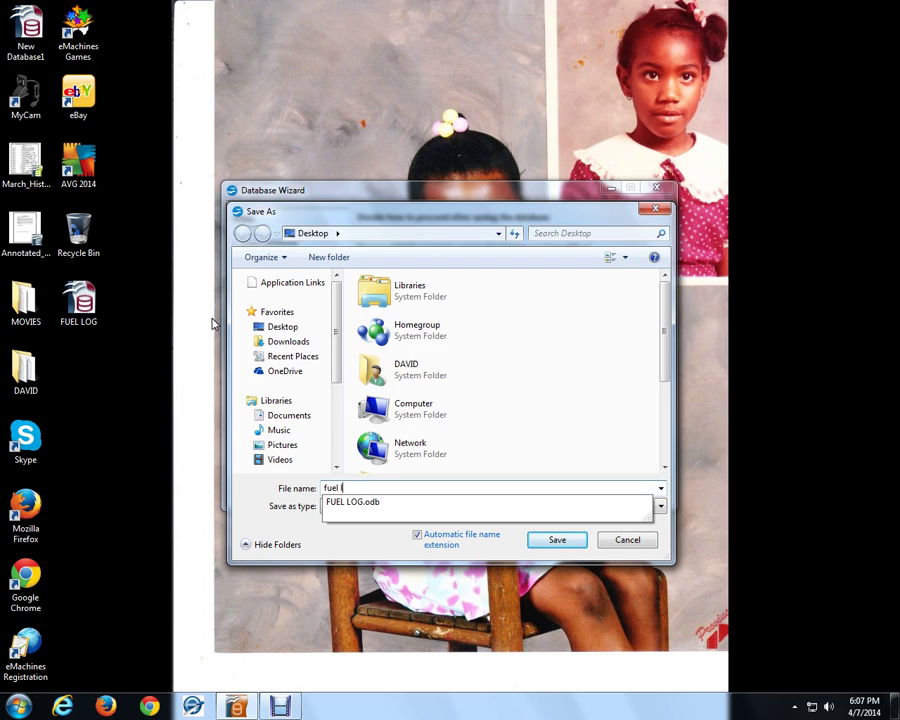
key(BackSpace)
key(BackSpace)
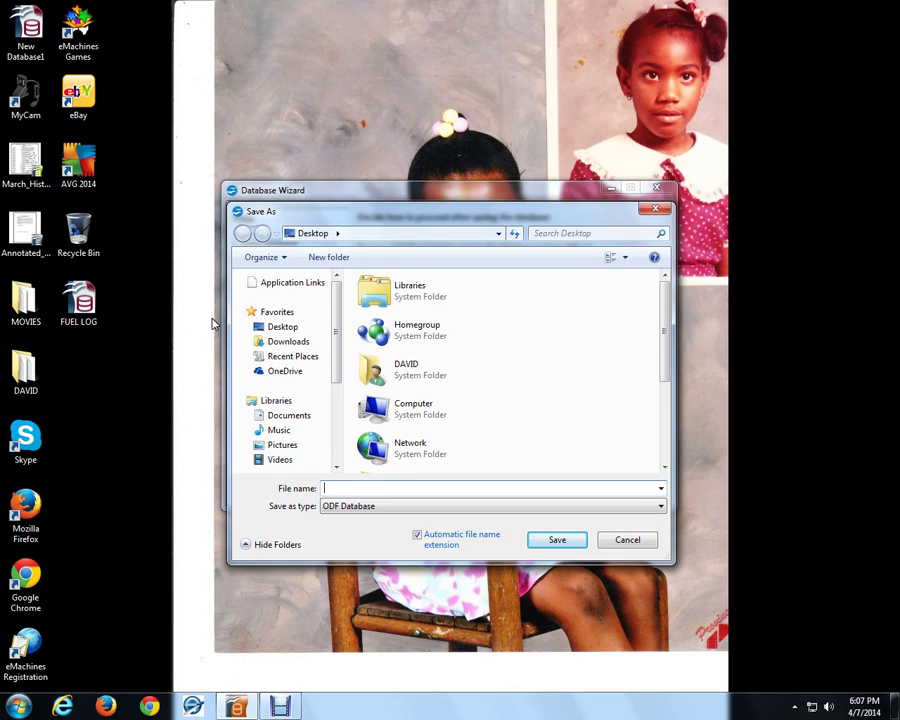
text(FUEL)
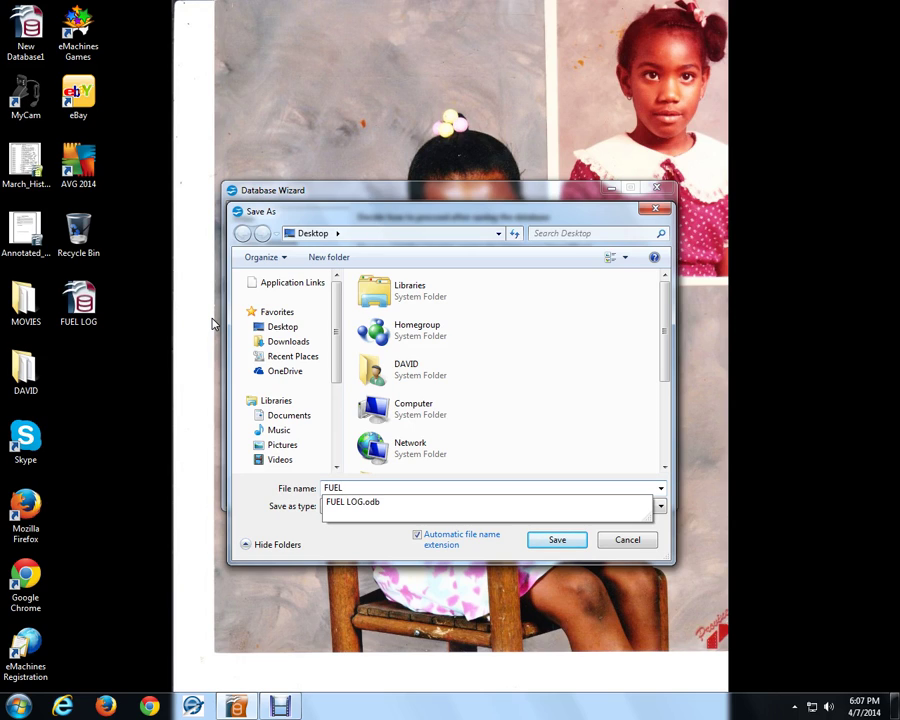
text( LOG)
click(557, 542)
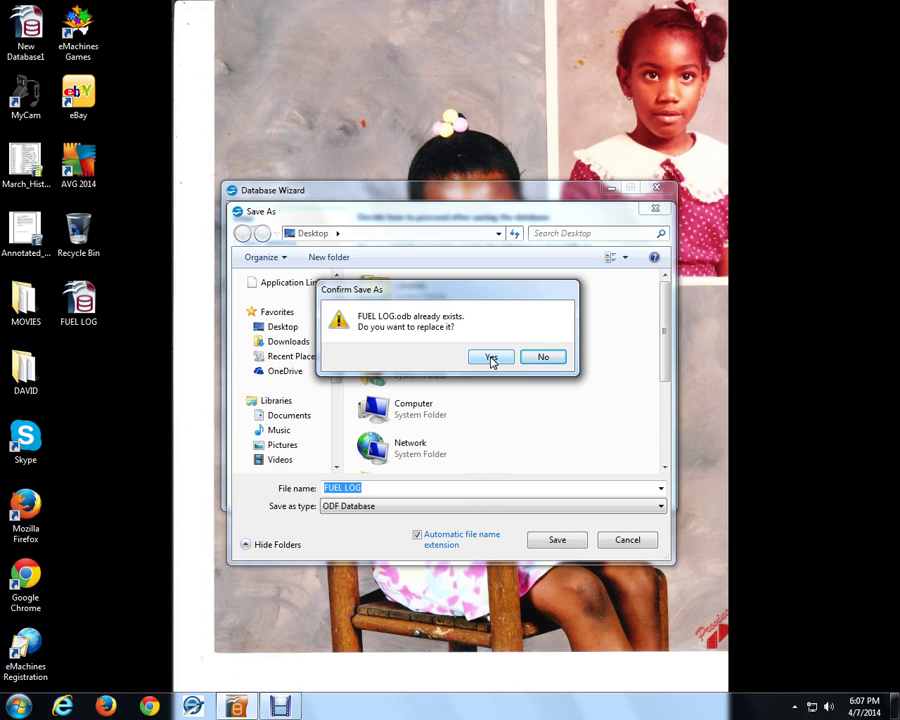
click(491, 360)
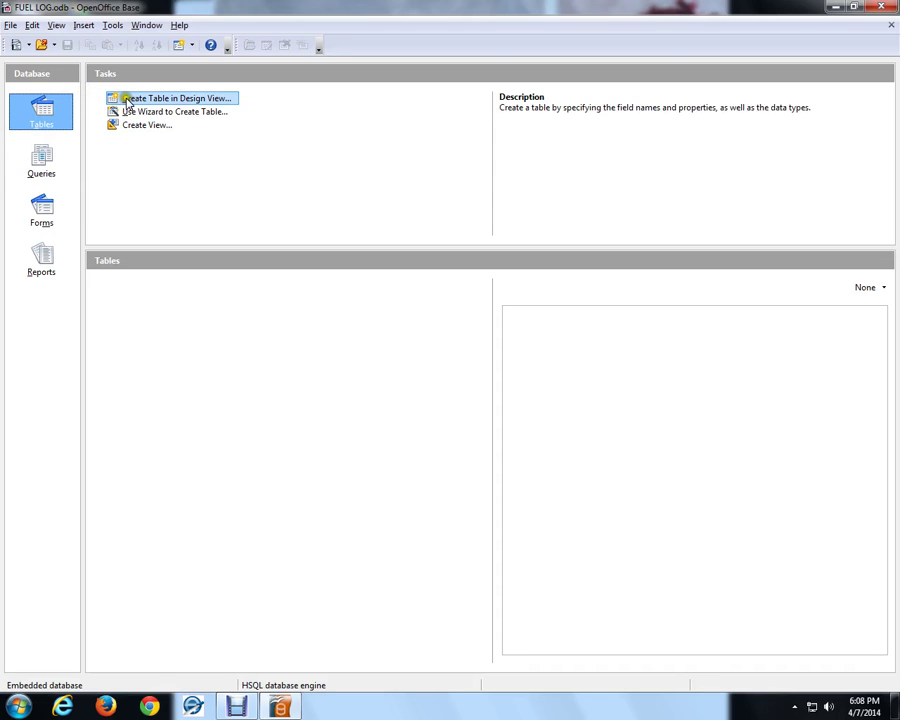
Start a new table in Design View and define the text fields CITY, STATION, PRICE and GALLONS.
click(130, 99)
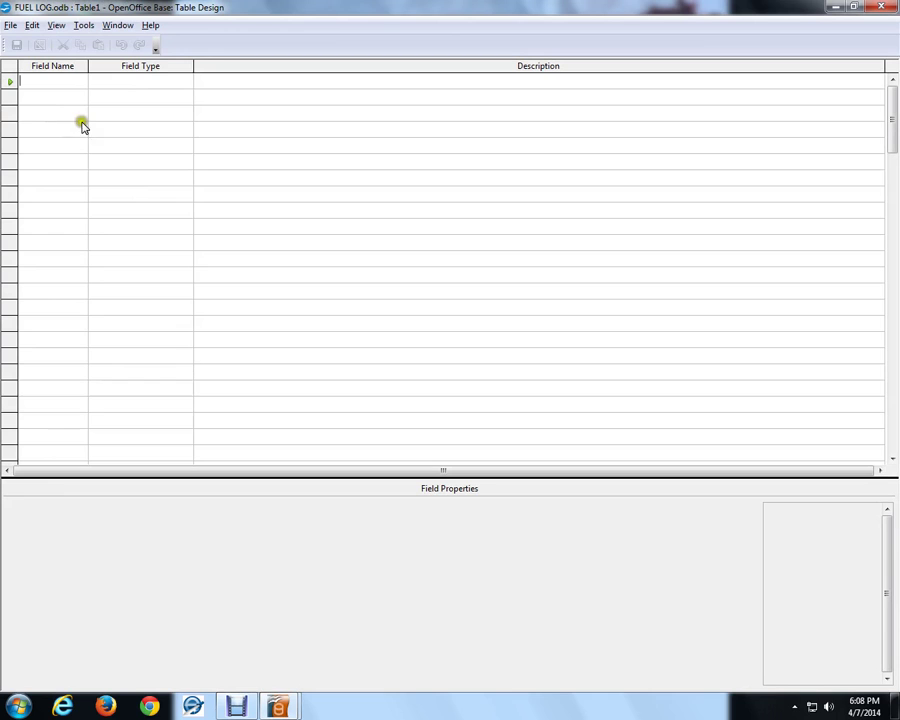
text(C)
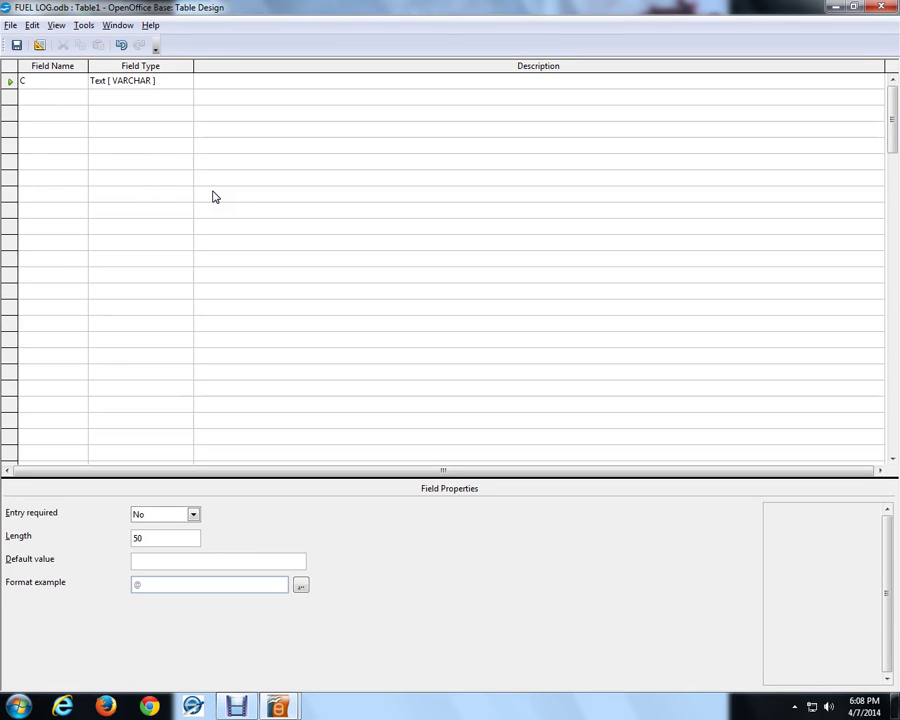
text(ITY)
click(55, 103)
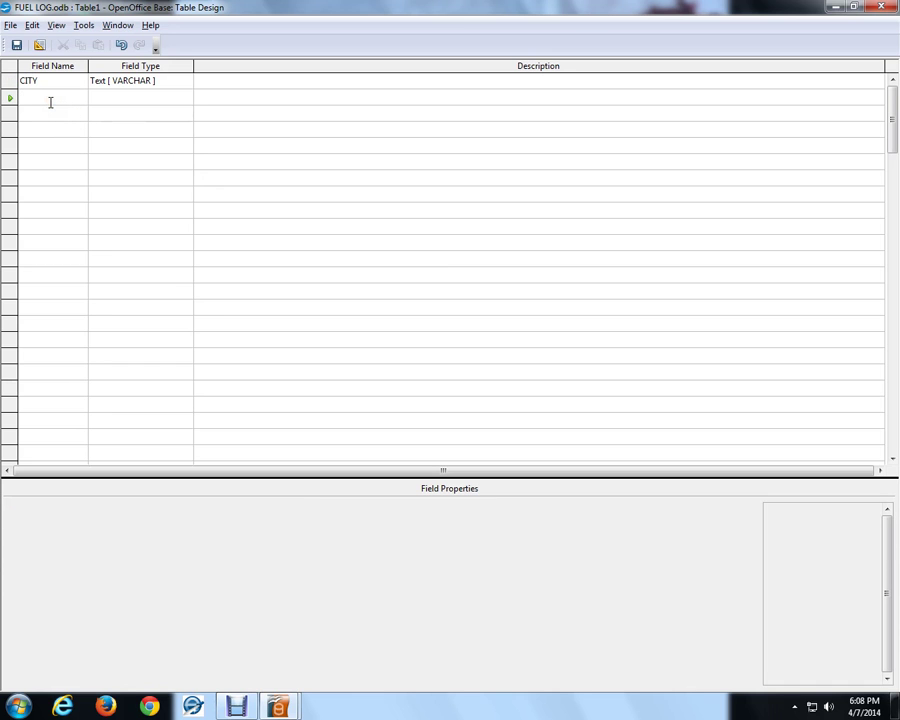
text(STA)
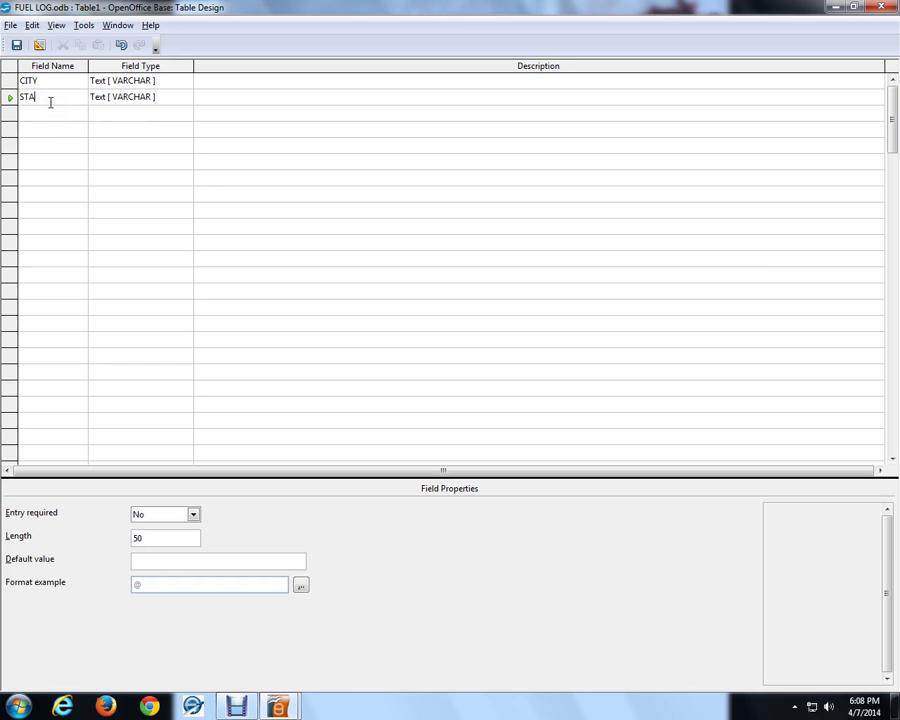
text(TION)
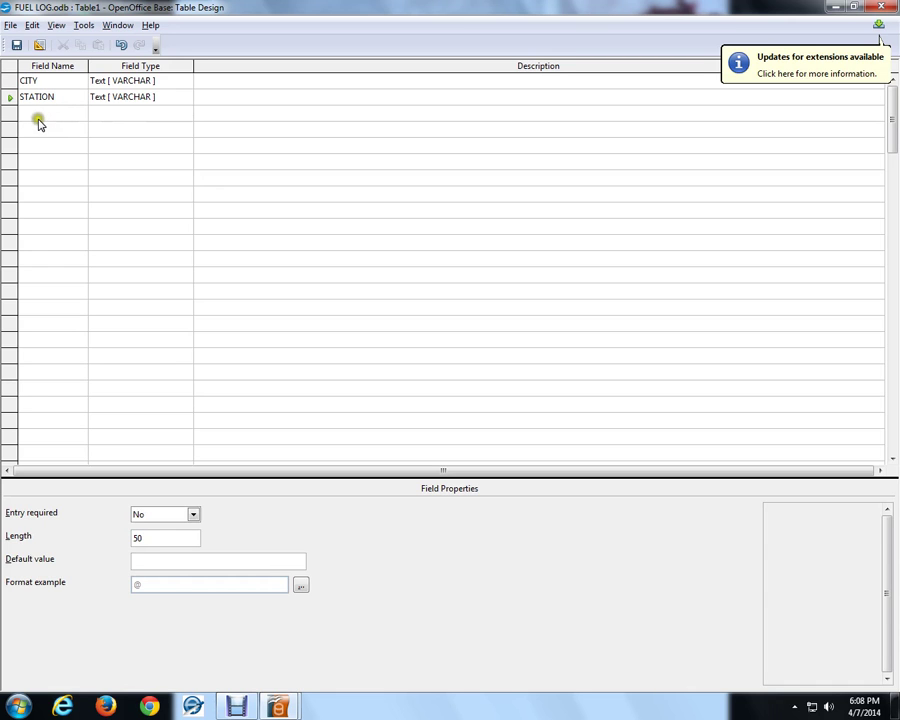
click(38, 120)
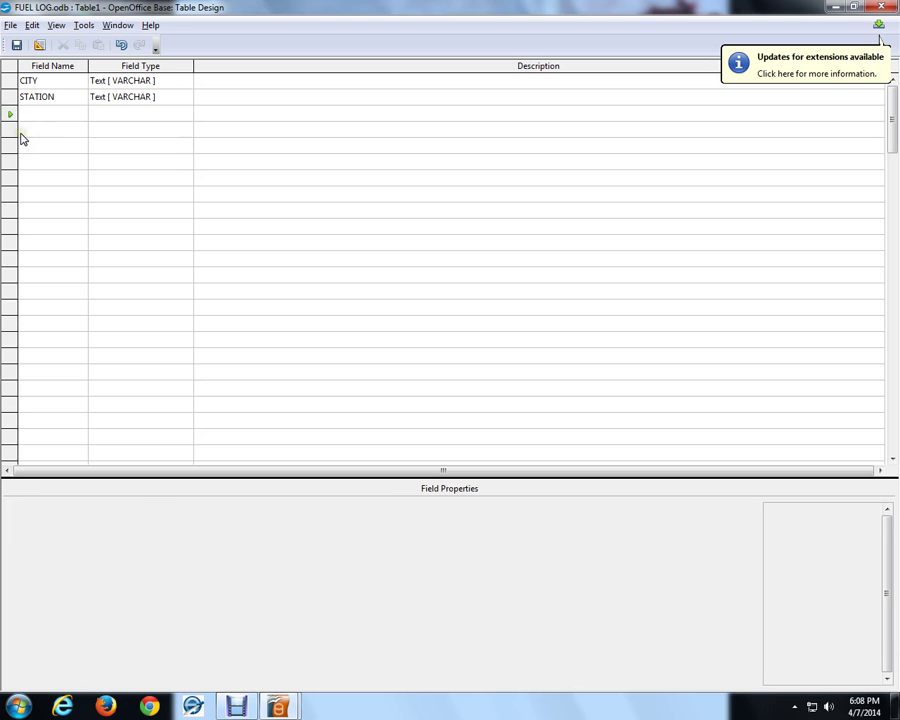
text(PRICE)
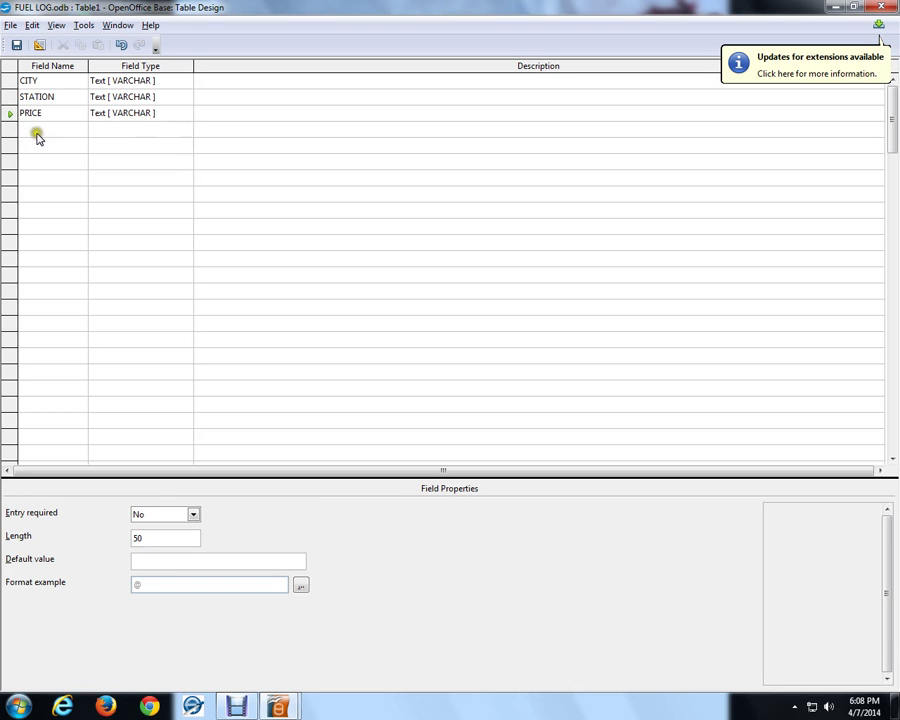
click(34, 133)
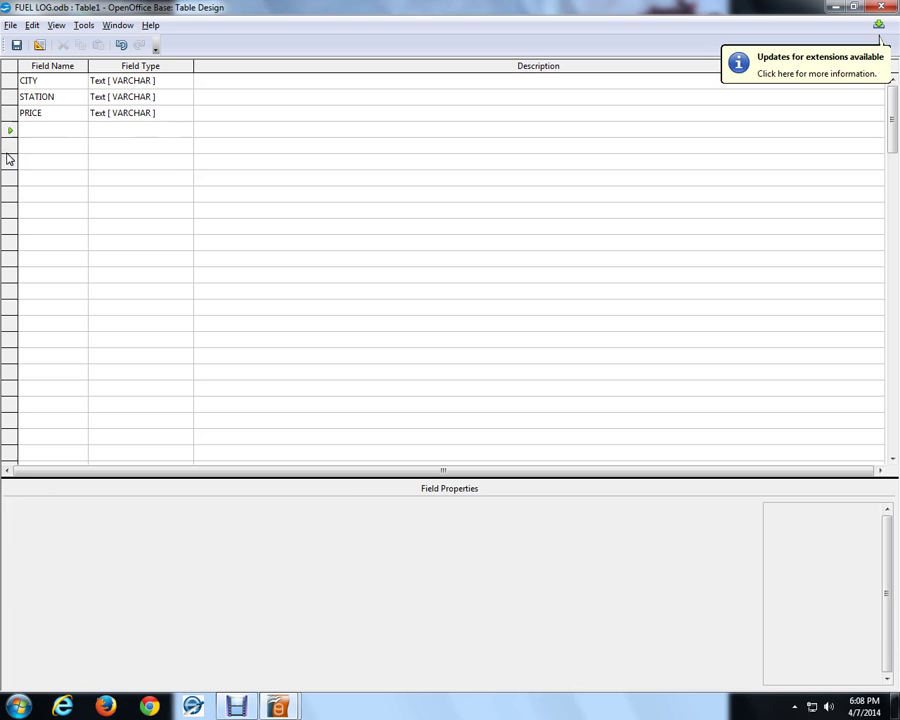
text(GALLONS)
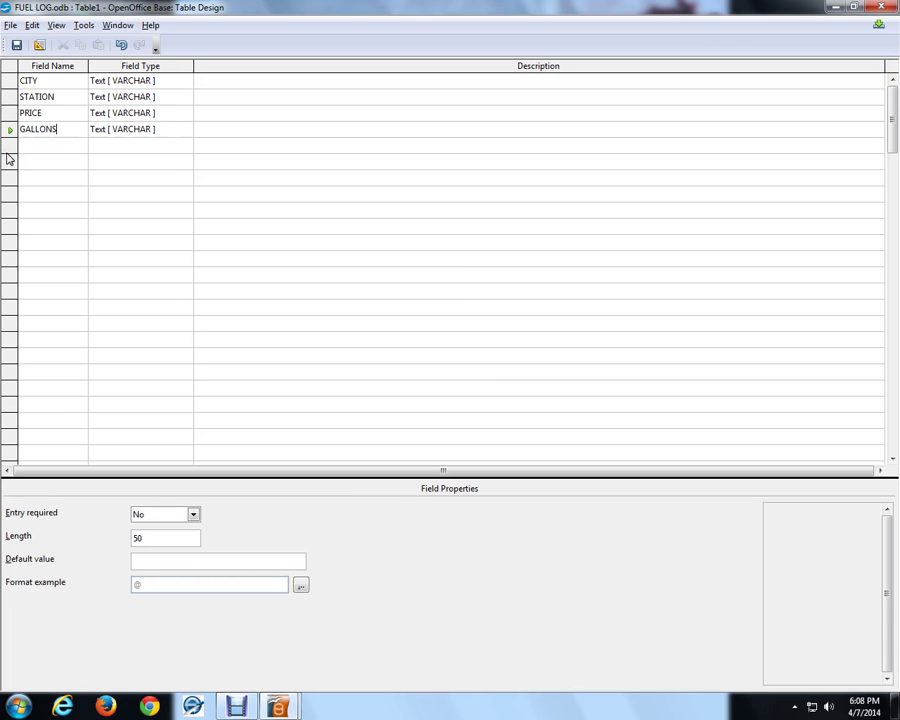
Add the text fields DATE, TIME and NOTE below GALLONS in the table design.
click(32, 148)
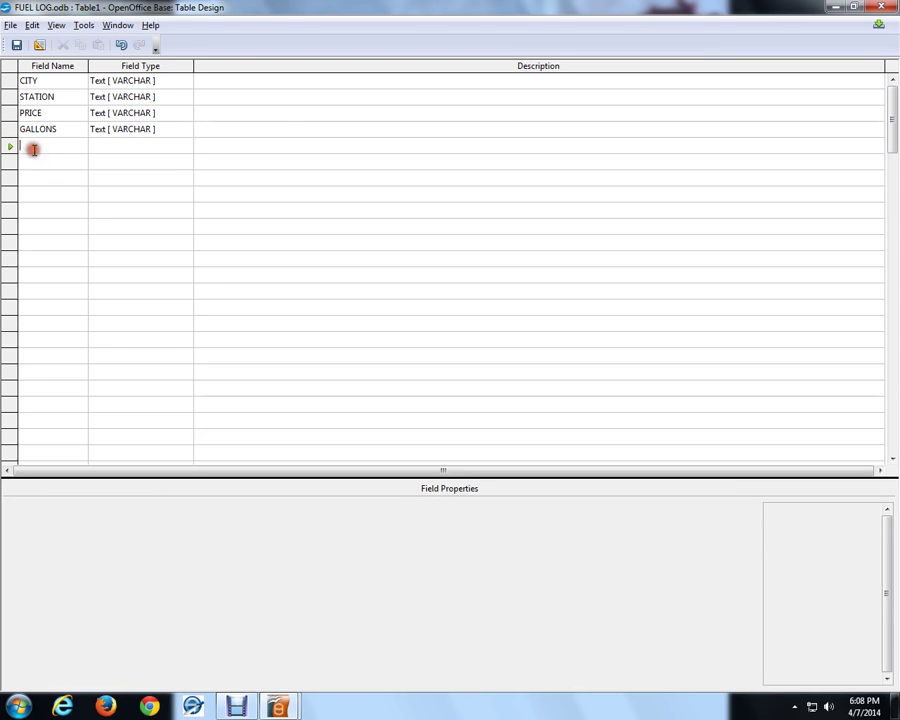
text(D)
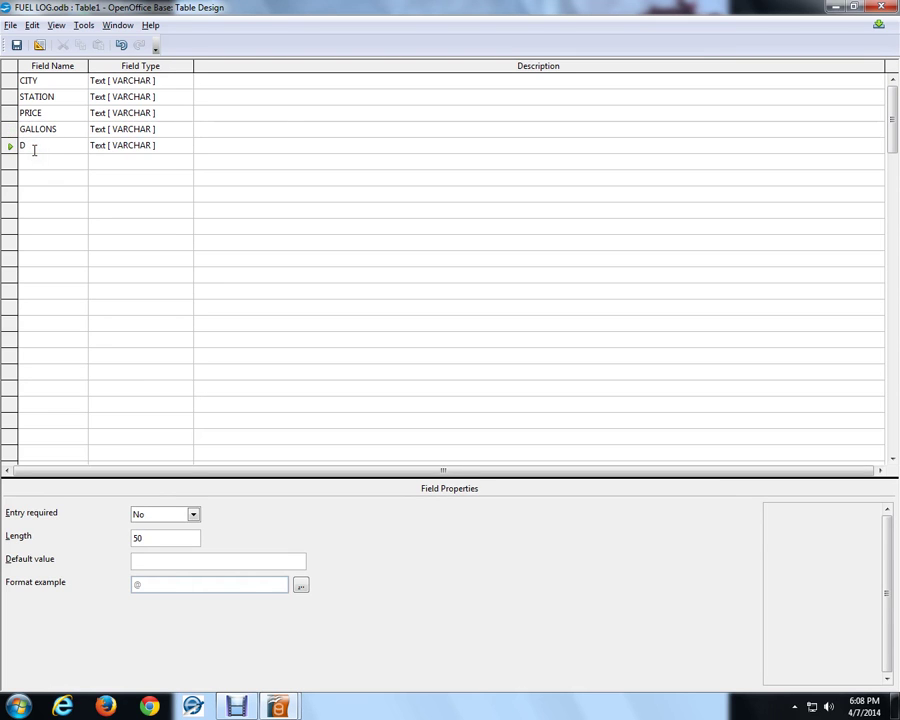
text(ATE)
click(39, 163)
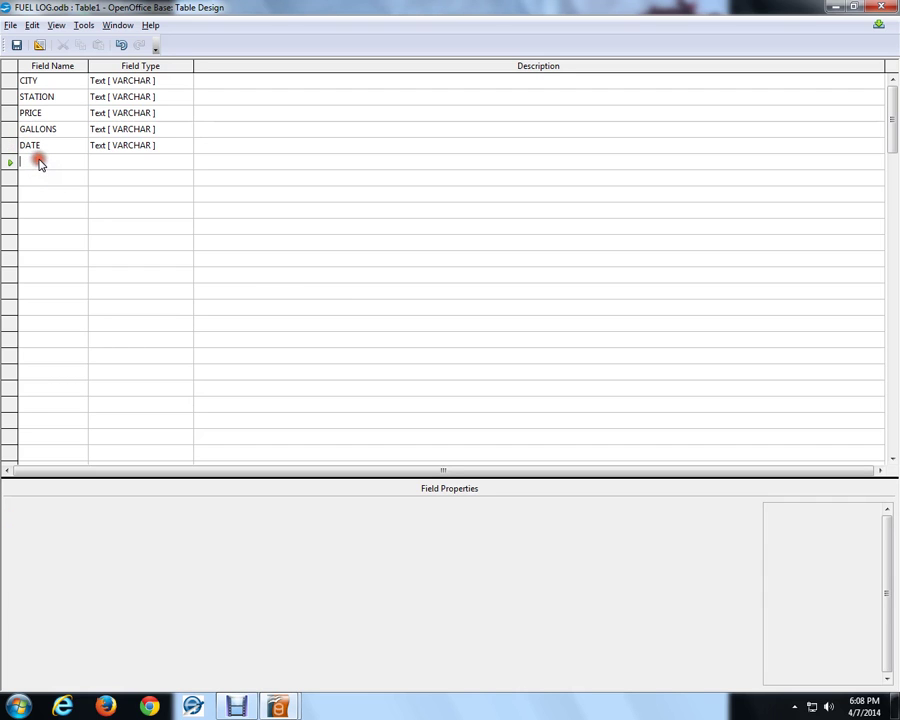
text(T)
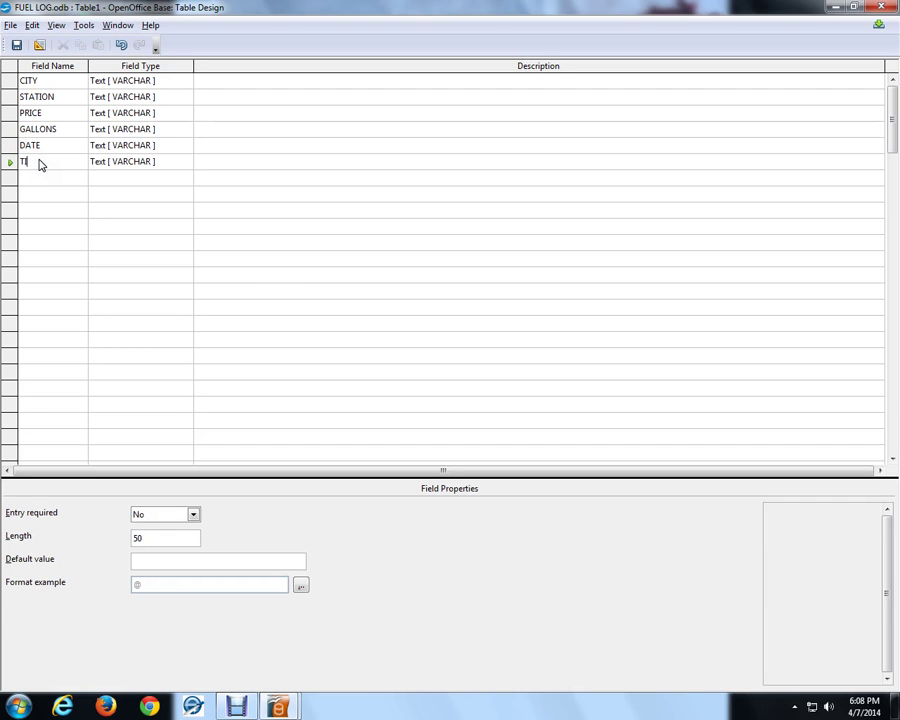
text(IME)
click(32, 178)
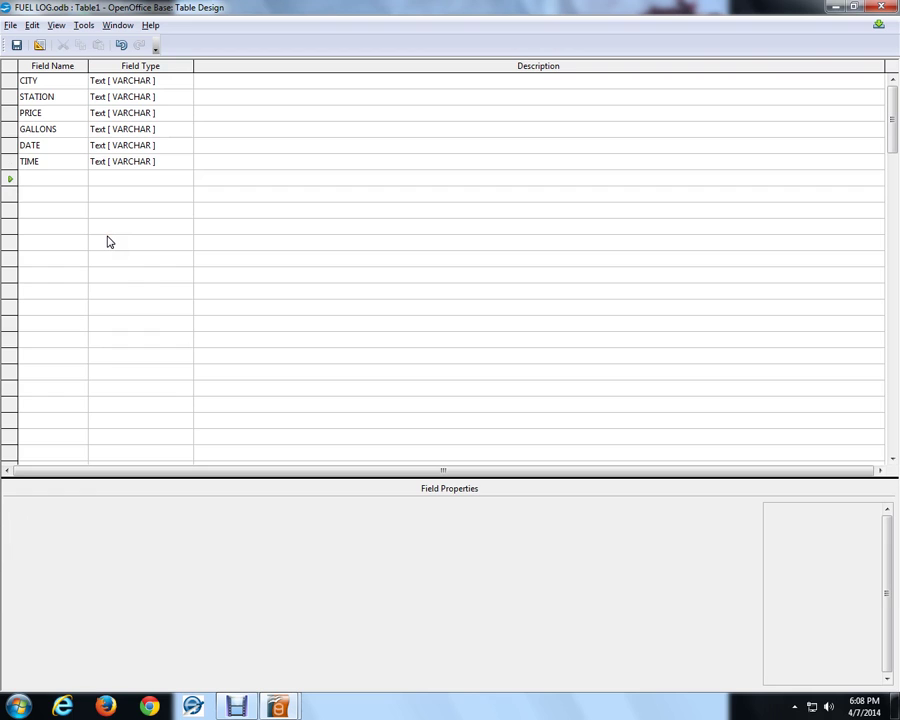
text(NOTE)
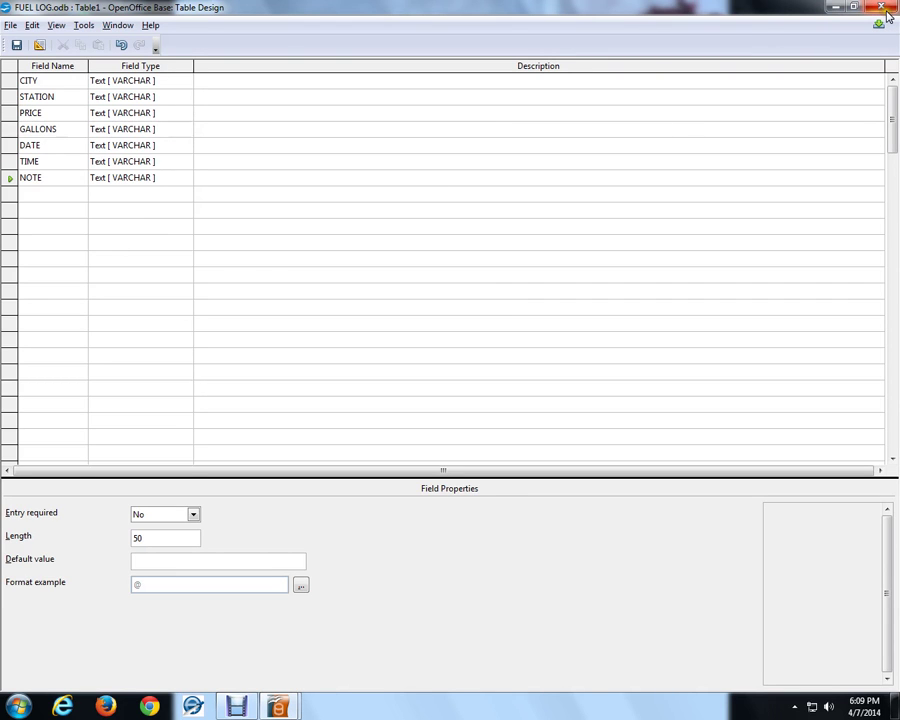
Close the table design, saving it as FUEL TABLE and having a primary key created.
click(883, 7)
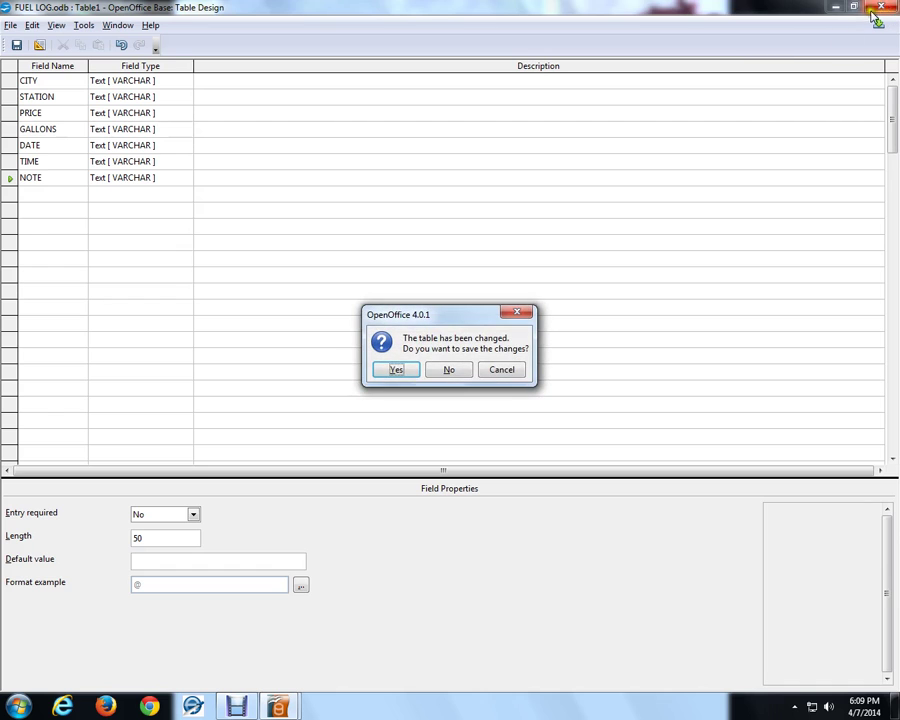
click(397, 370)
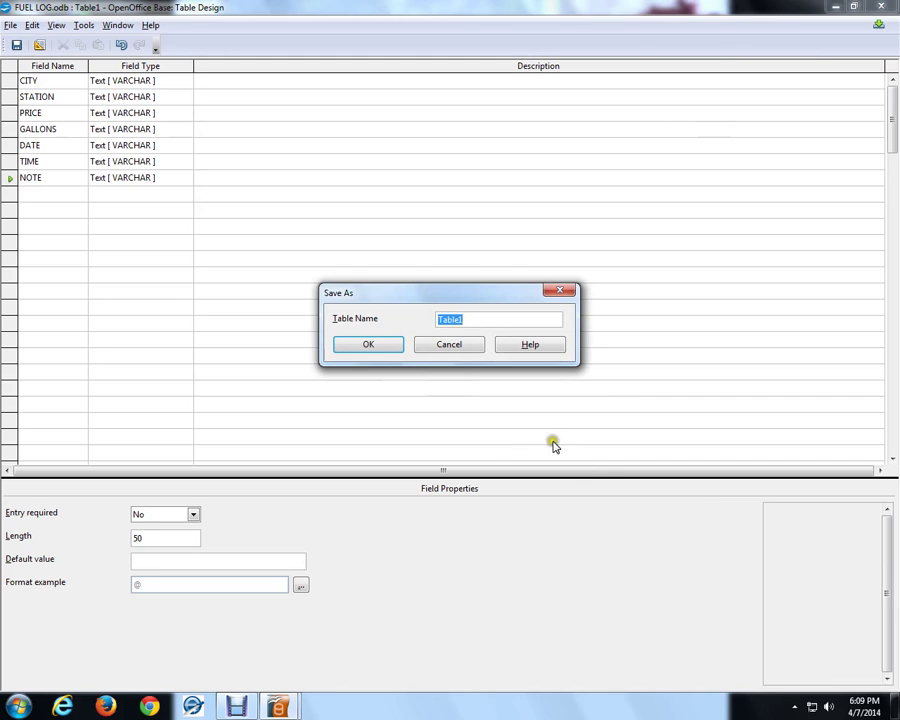
text(FUEL TABLE)
click(367, 346)
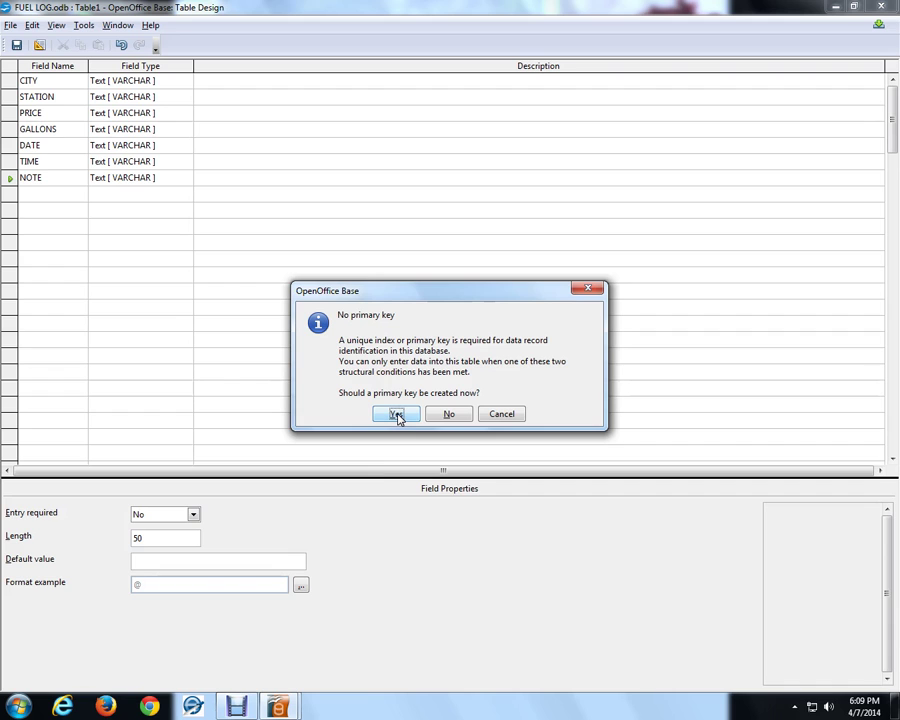
click(396, 415)
click(396, 416)
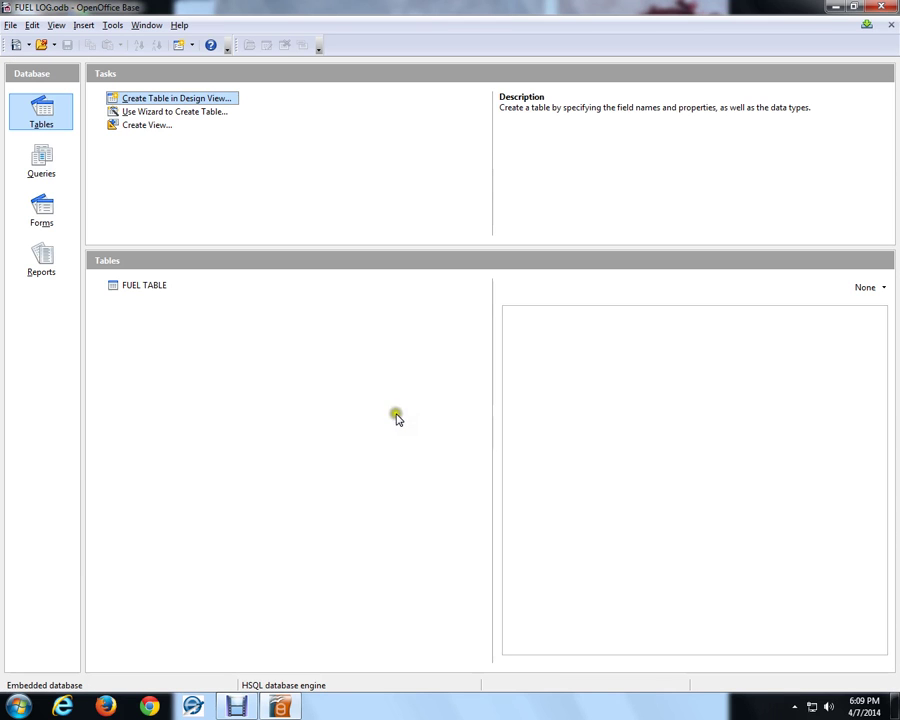
Open FUEL TABLE in data view and widen its CITY and STATION columns.
click(143, 360)
drag(143, 362, 150, 287)
double_click(146, 286)
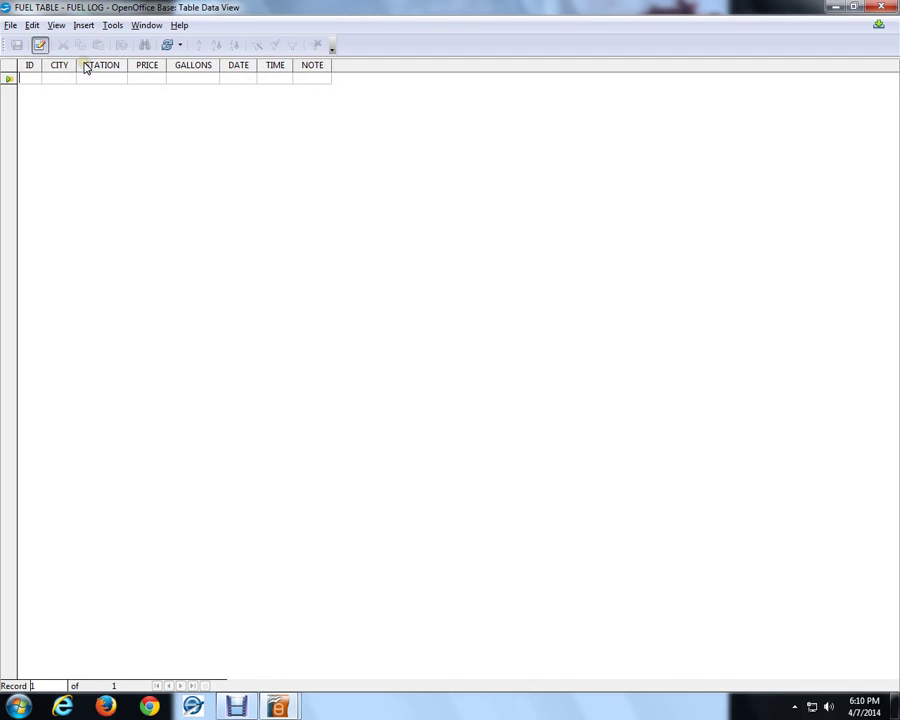
drag(77, 65, 108, 68)
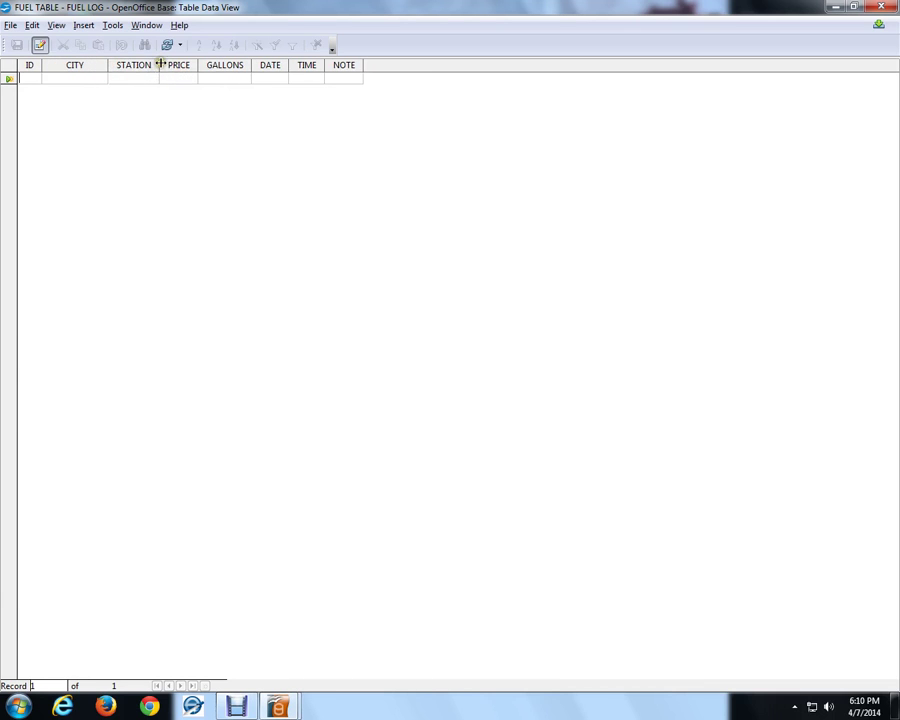
drag(159, 65, 202, 66)
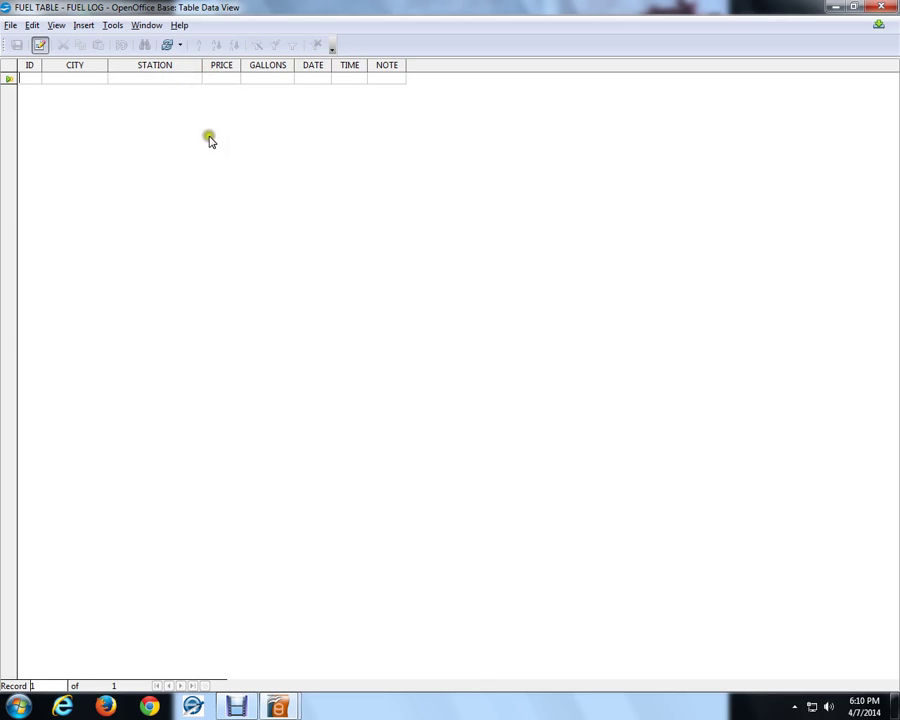
Close the table data view and the FUEL LOG database, saving the changes.
click(880, 8)
click(880, 8)
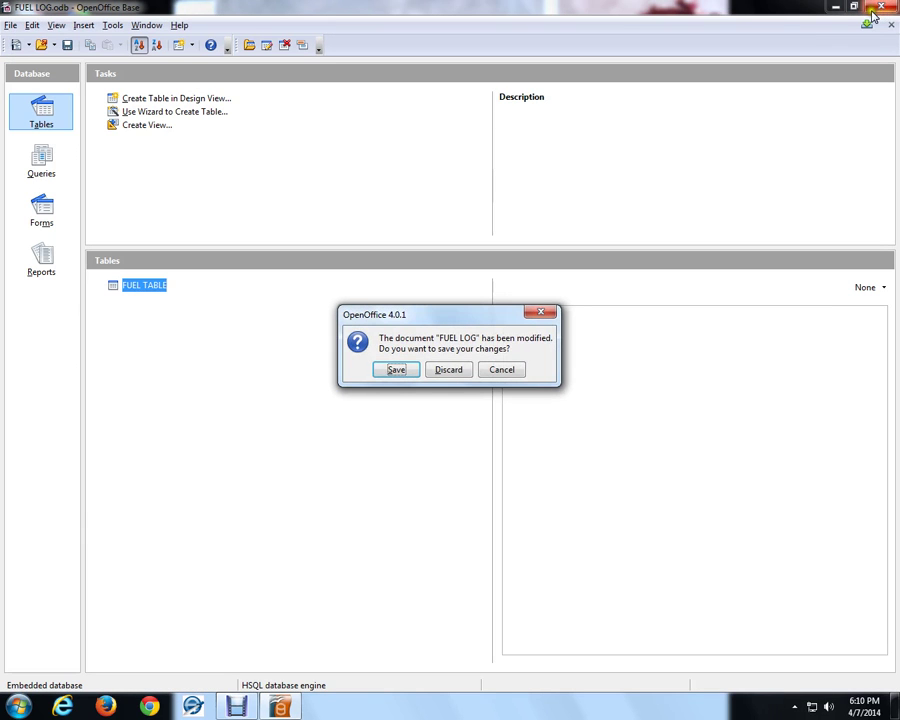
click(408, 369)
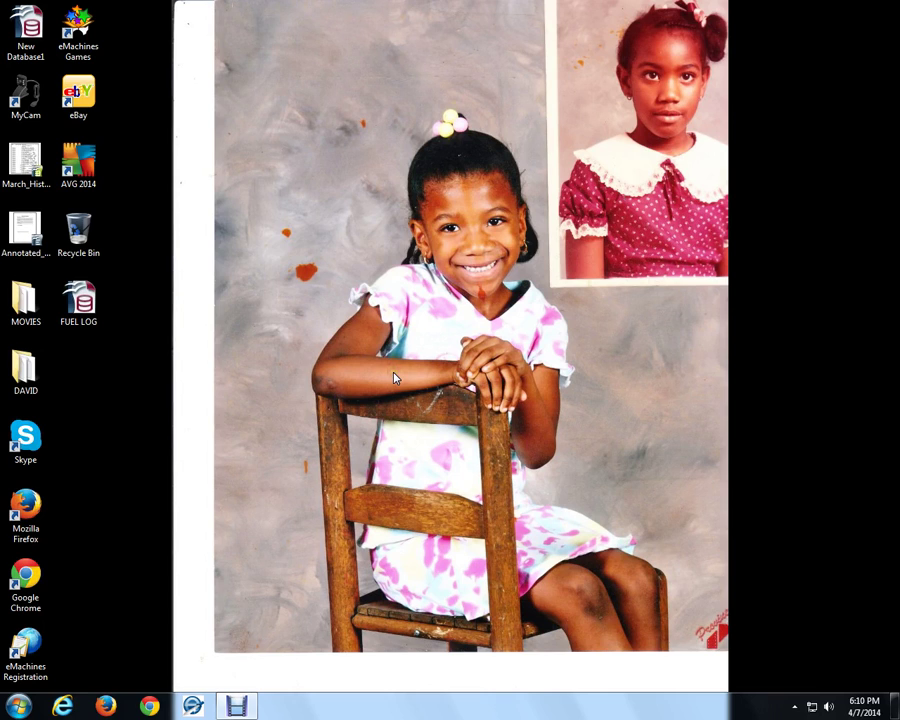
Start OpenOffice Base and open the existing FUEL LOG database through the Database Wizard.
click(14, 707)
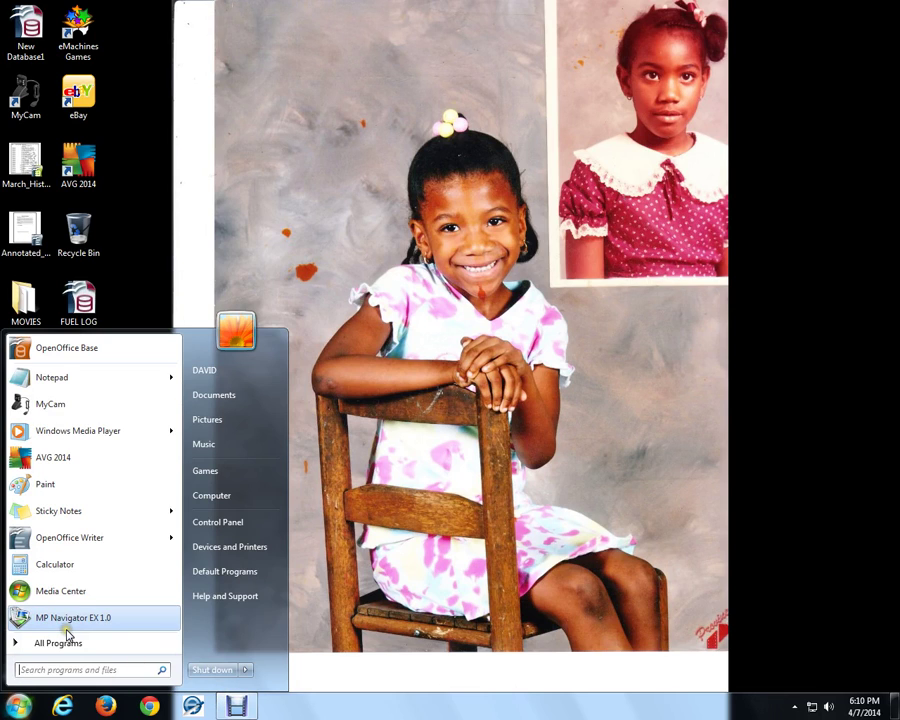
click(73, 347)
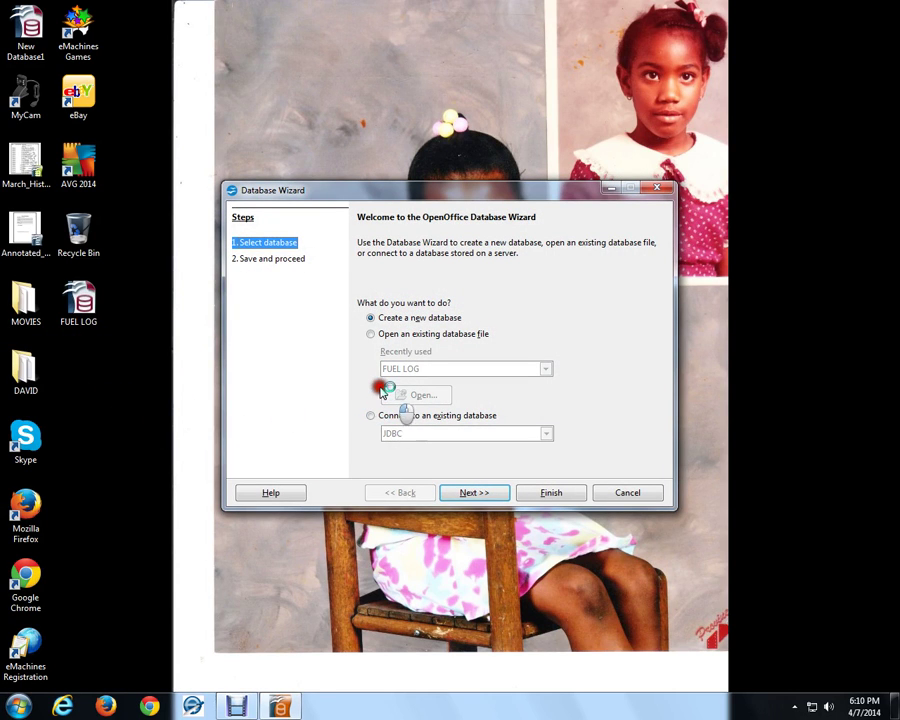
click(386, 337)
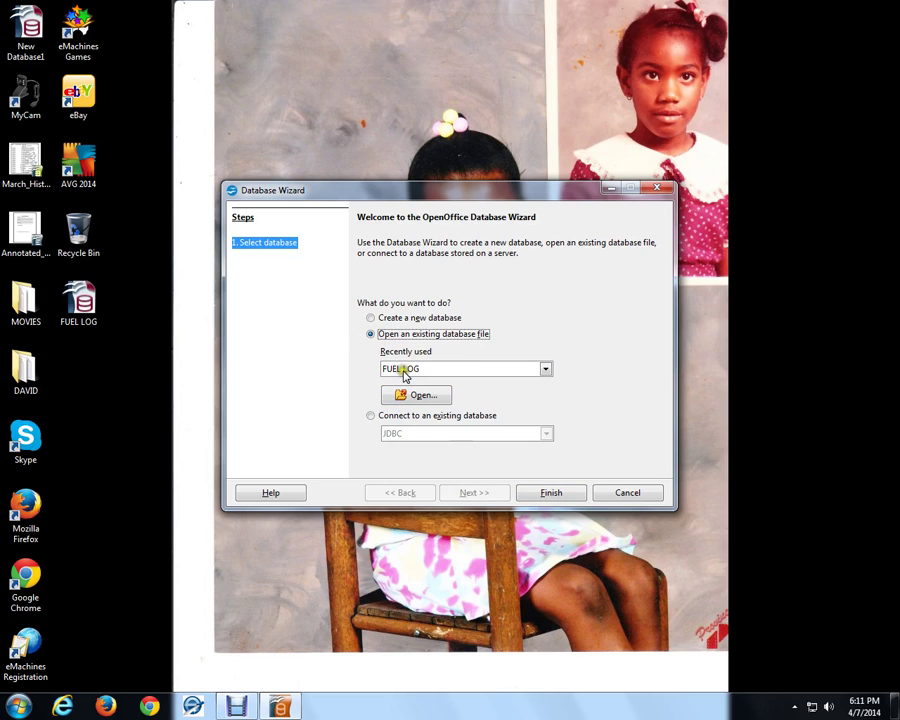
click(538, 495)
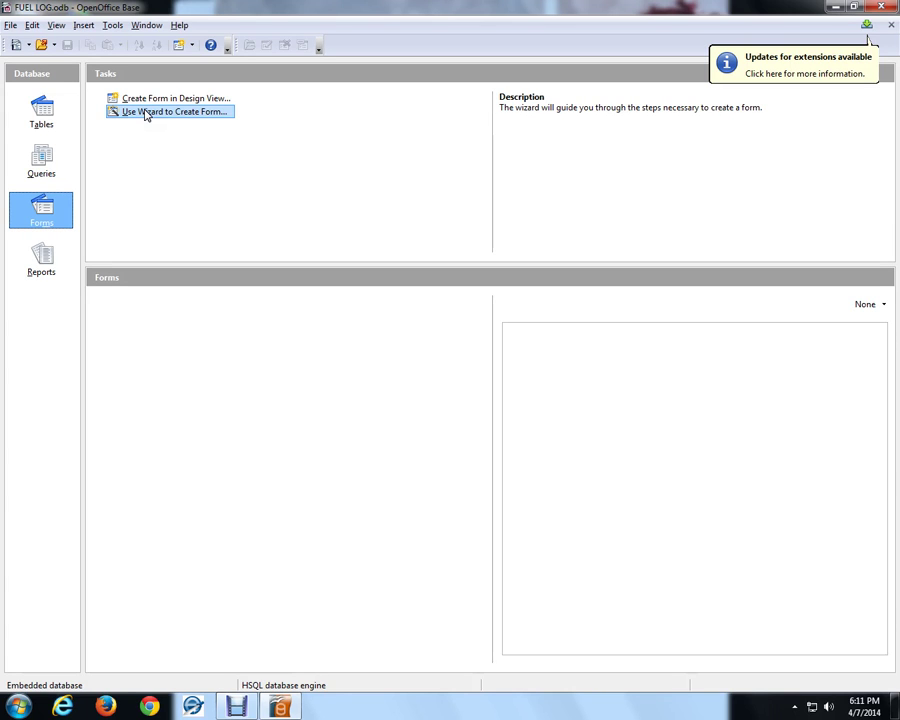
Start a form with the Form Wizard, including all fields of FUEL TABLE and no subform.
click(145, 113)
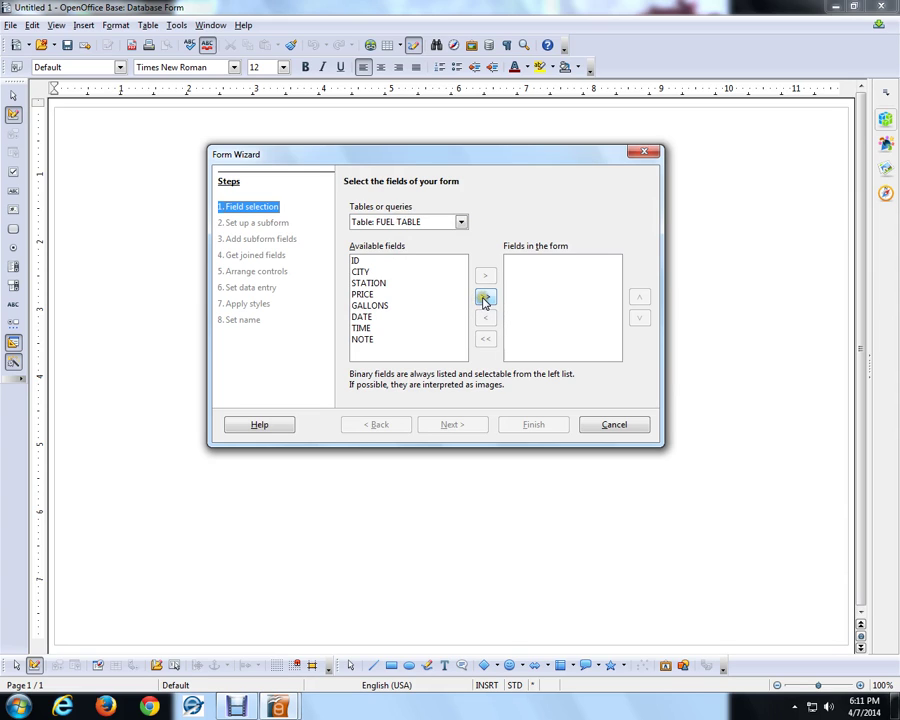
click(484, 298)
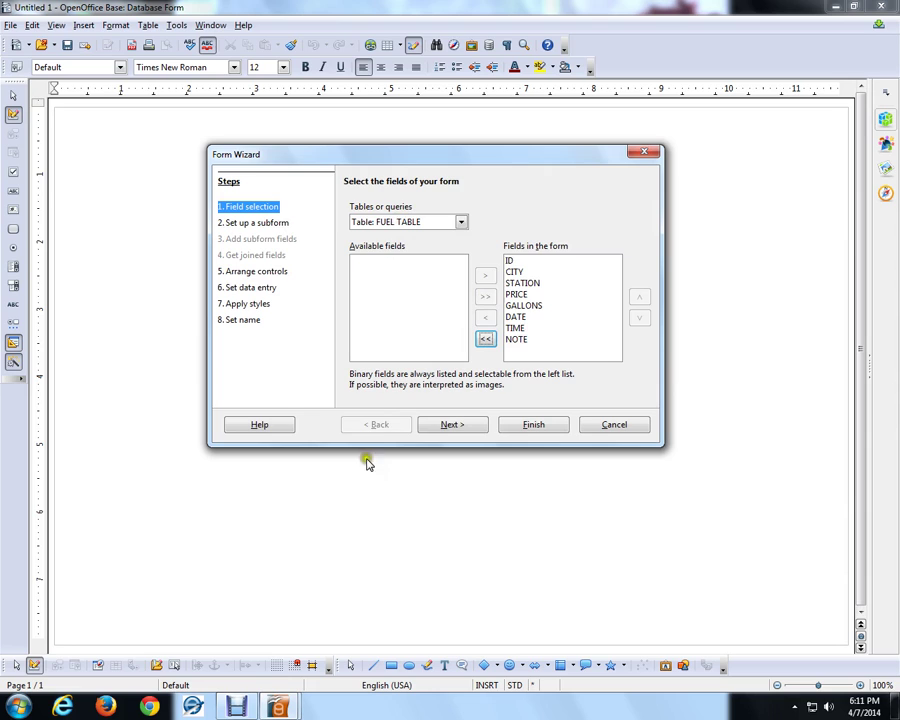
click(453, 425)
click(453, 425)
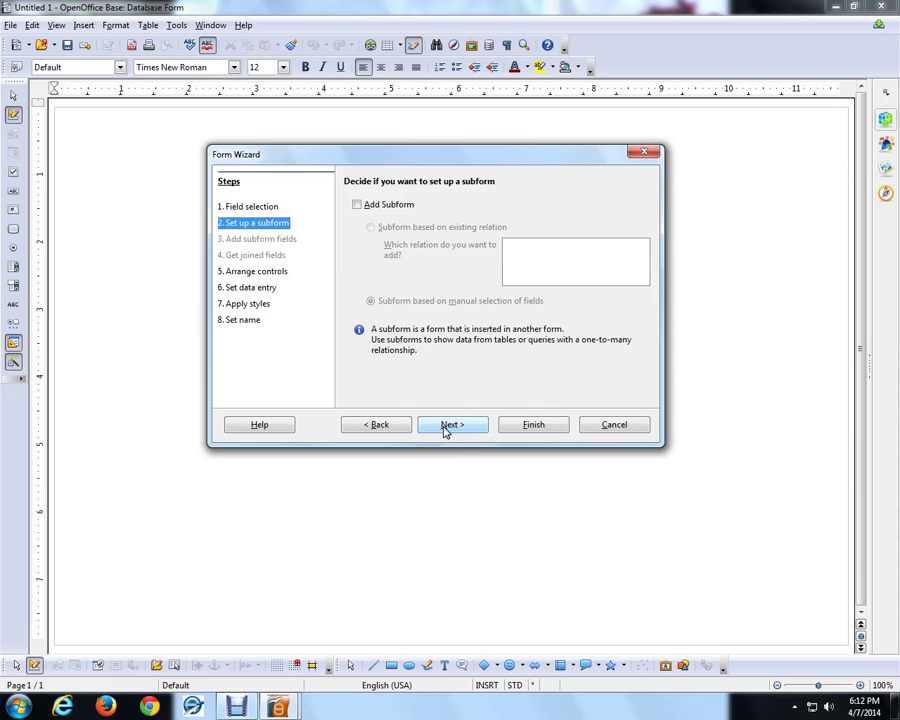
click(447, 426)
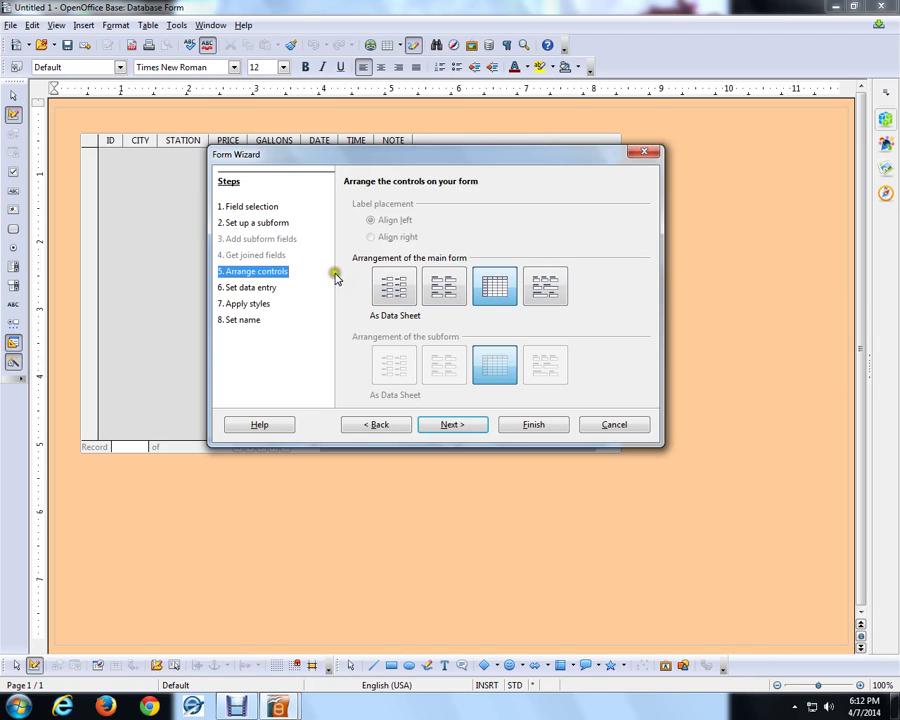
Arrange the form as Columnar - Labels Left, keeping display of all data, the Beige style and the 3D look border.
click(395, 287)
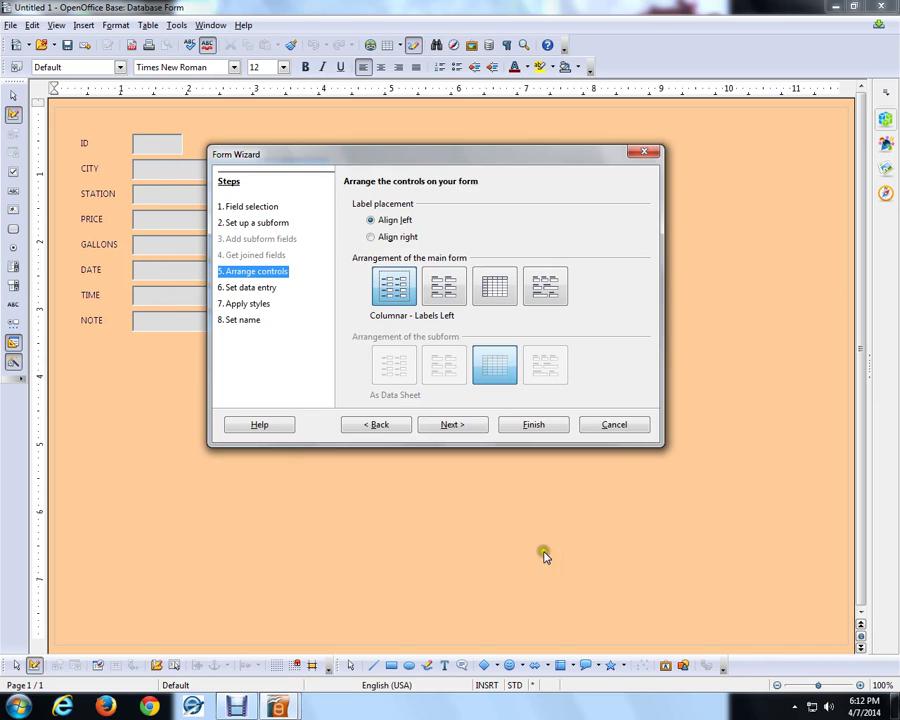
click(451, 427)
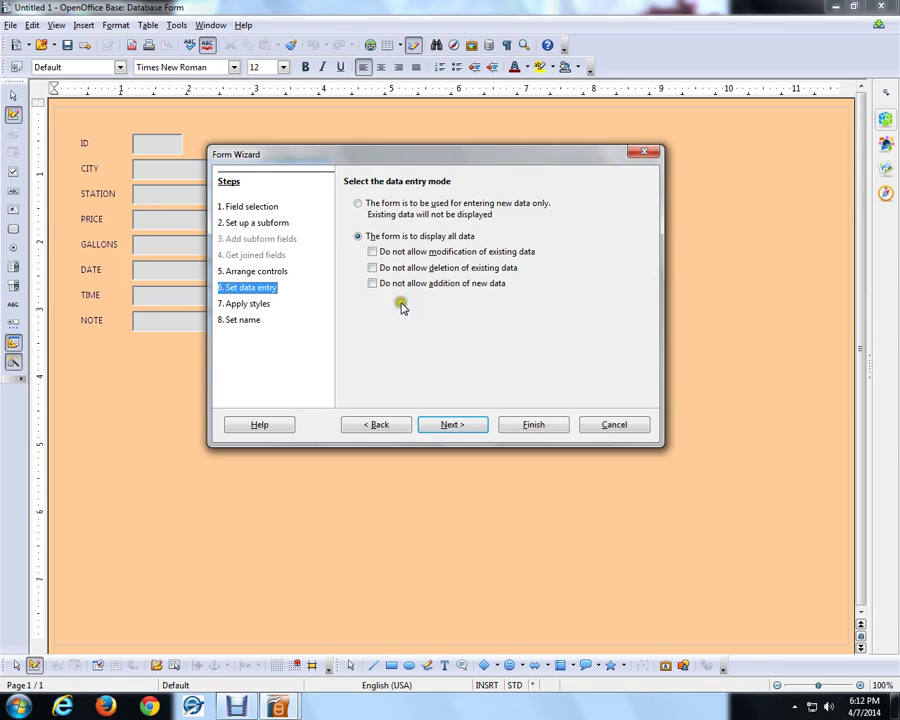
click(454, 426)
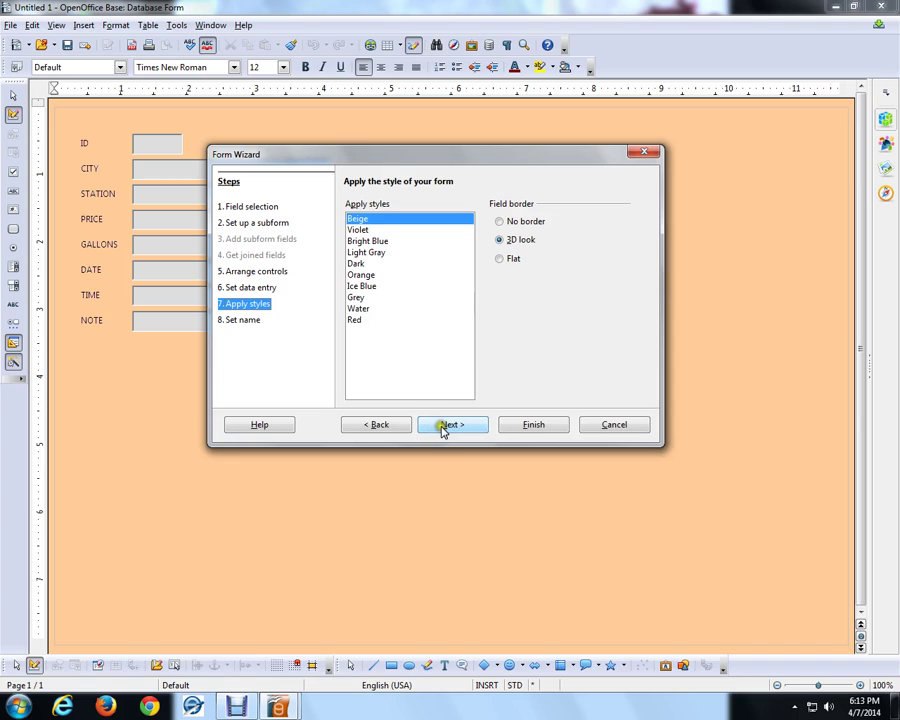
click(442, 427)
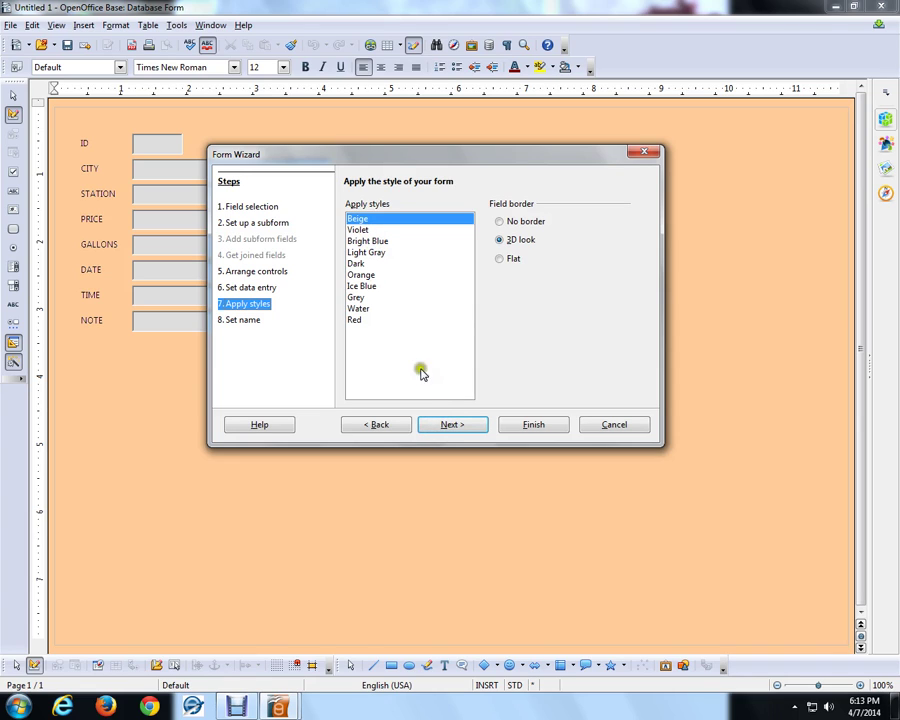
click(454, 428)
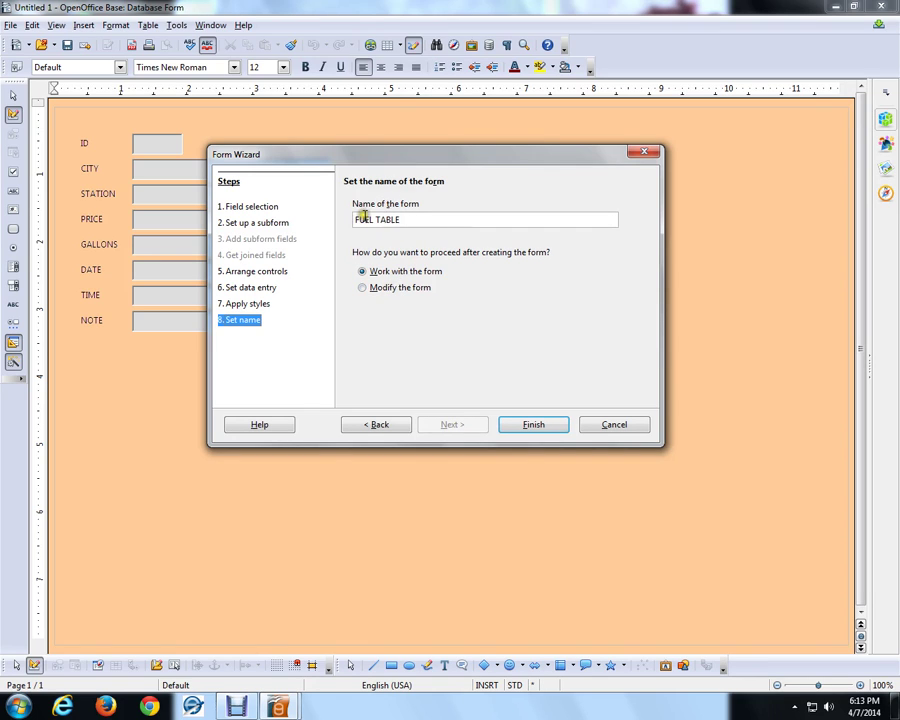
Name the form FUEL FORM, finish creating it to work with, and close its window.
drag(378, 220, 438, 244)
text(FORM)
click(533, 426)
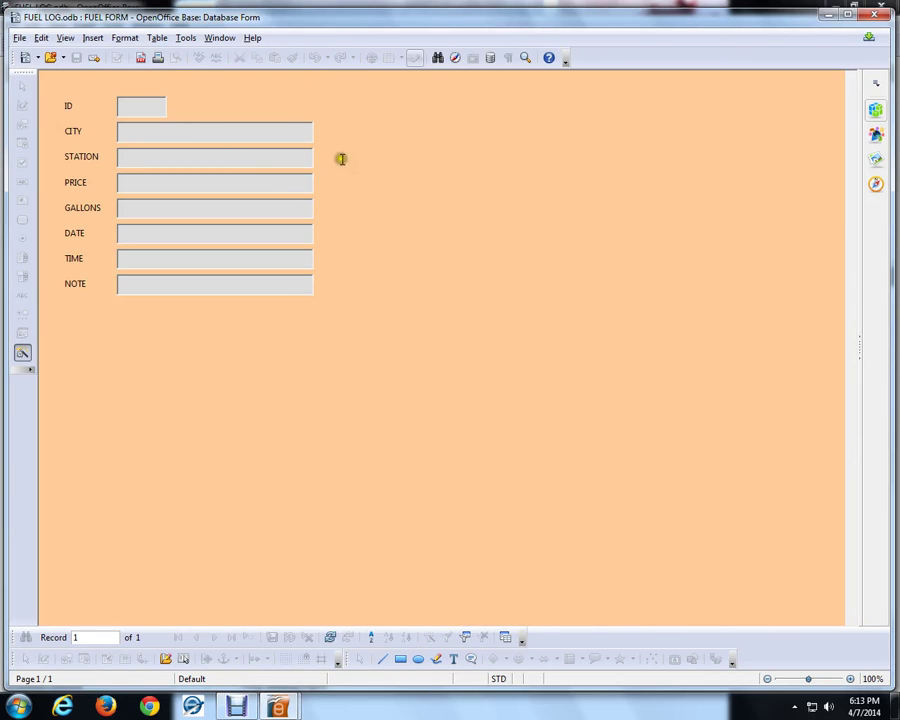
click(410, 368)
click(877, 18)
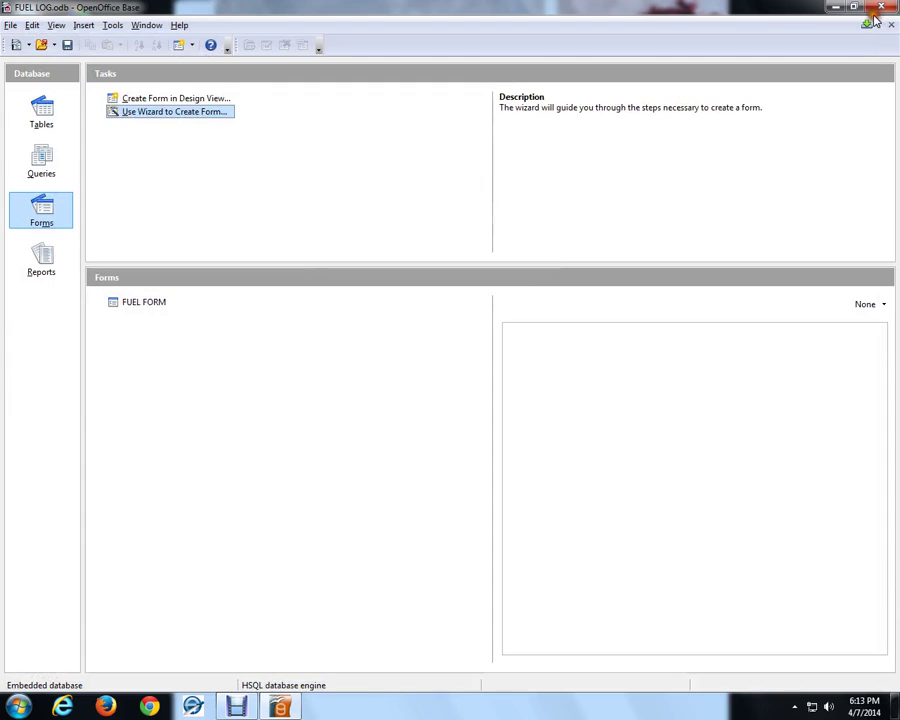
Start a query with the Query Wizard, including all fields of FUEL TABLE.
click(40, 166)
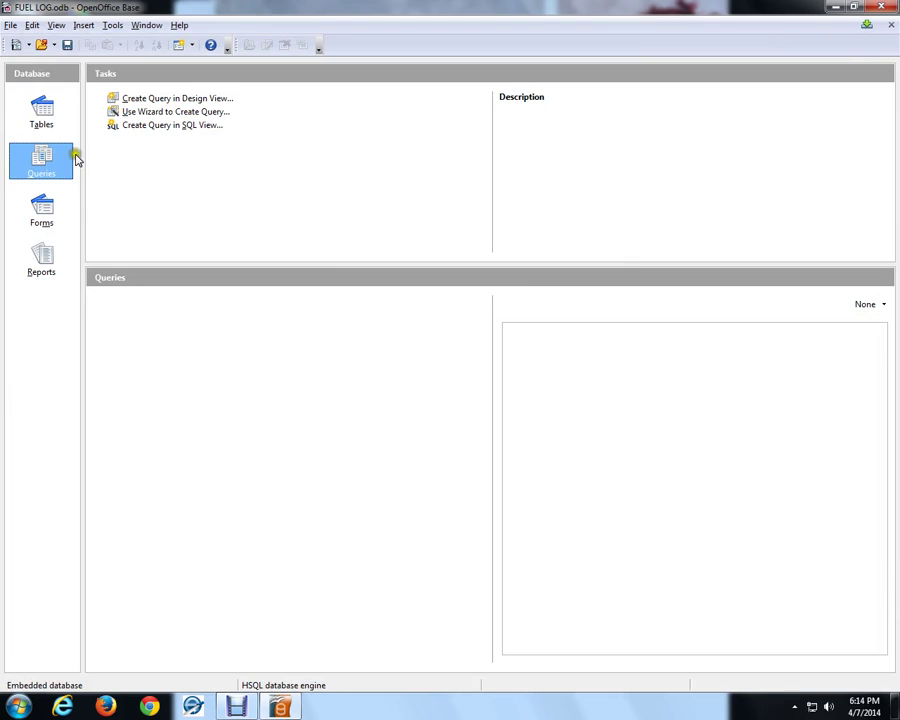
click(136, 112)
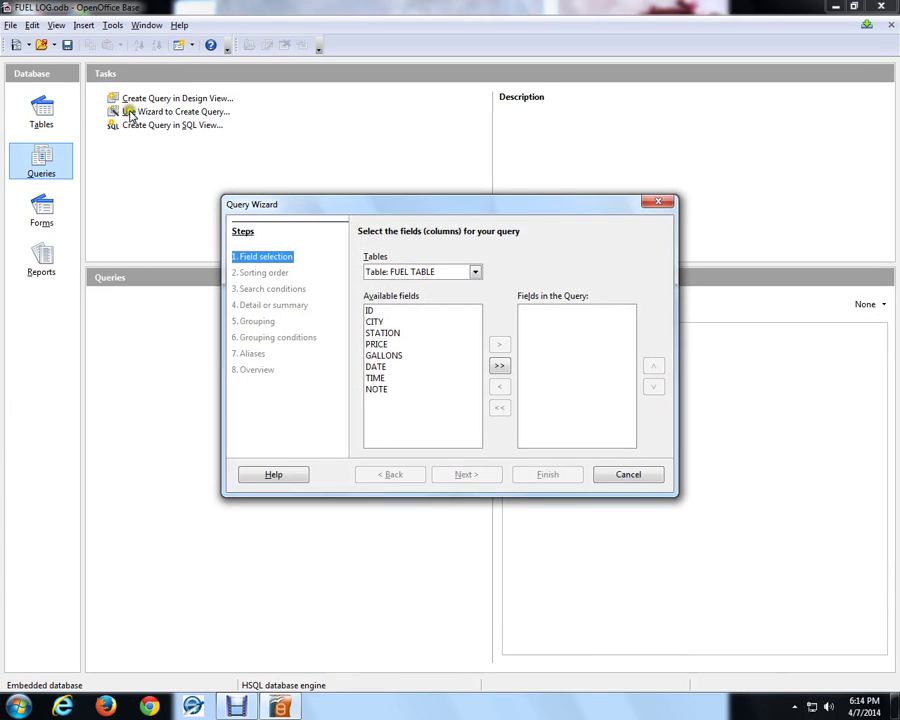
click(499, 365)
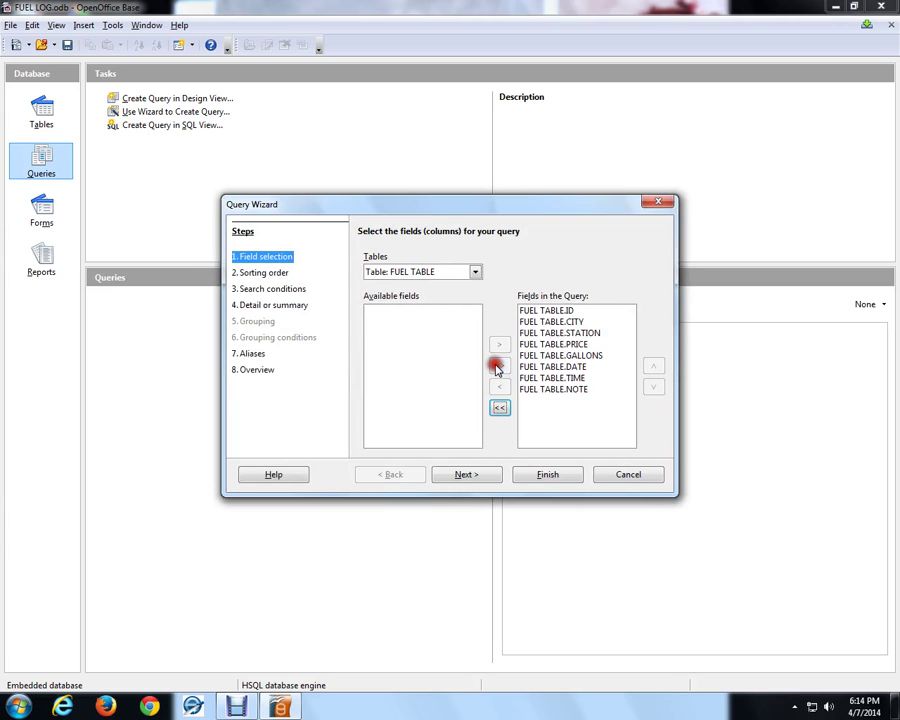
click(474, 478)
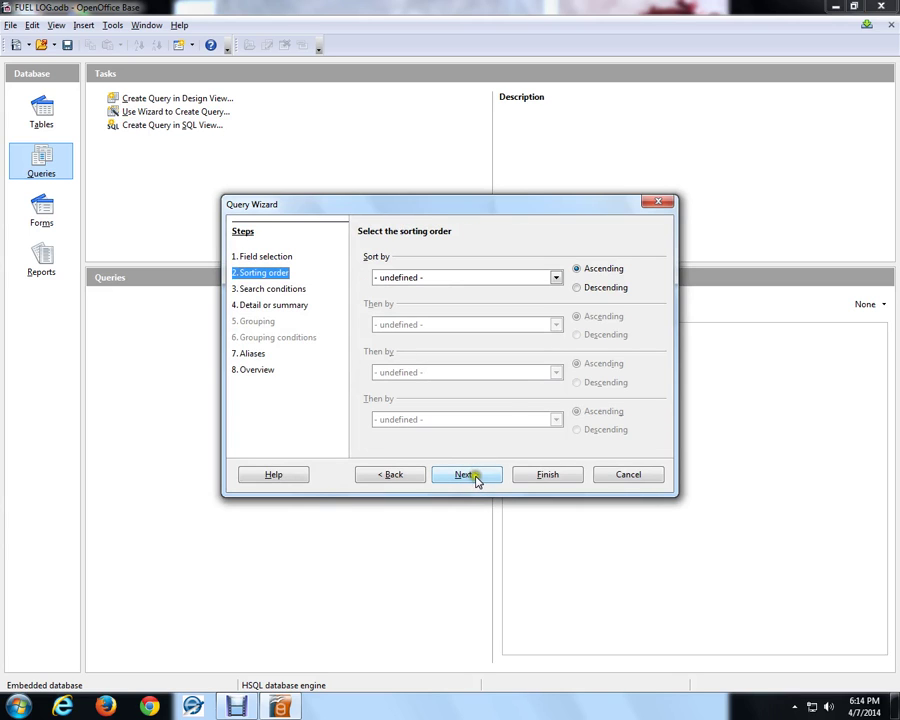
Sort the query by FUEL TABLE.ID in ascending order.
click(556, 278)
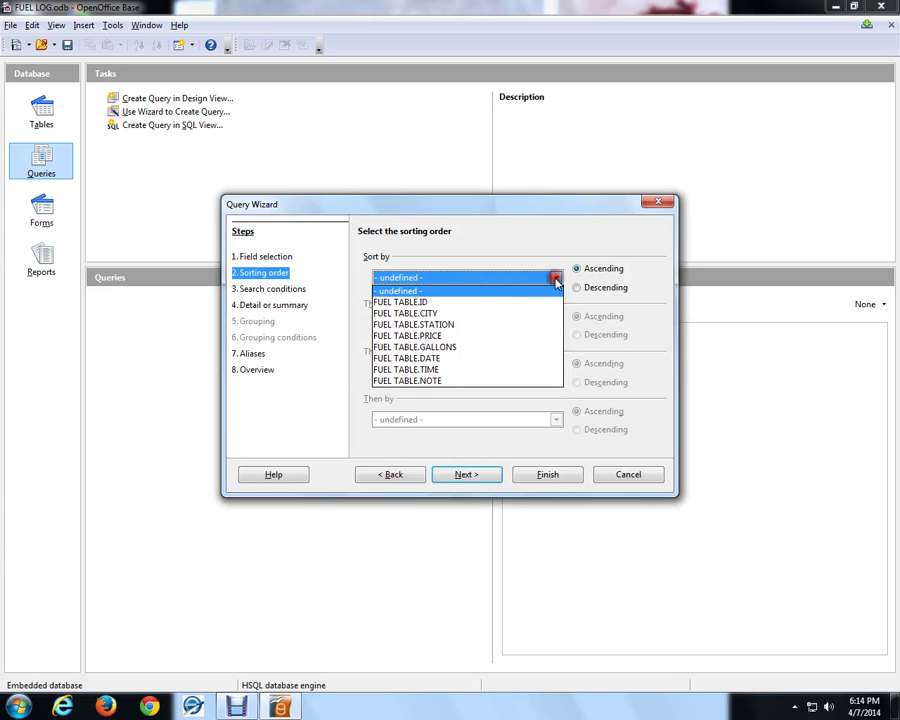
click(400, 302)
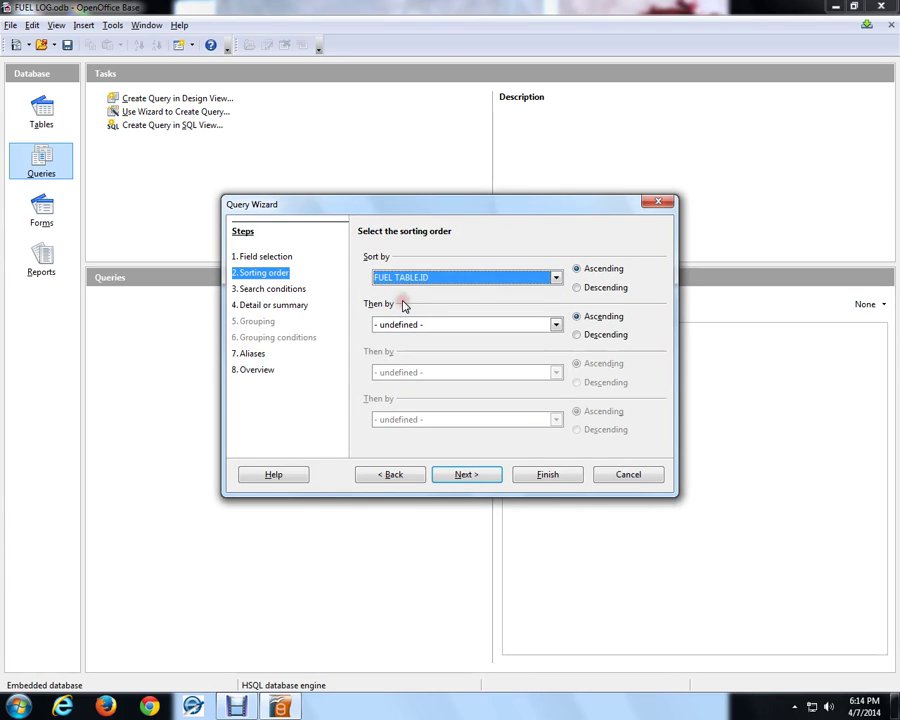
click(460, 483)
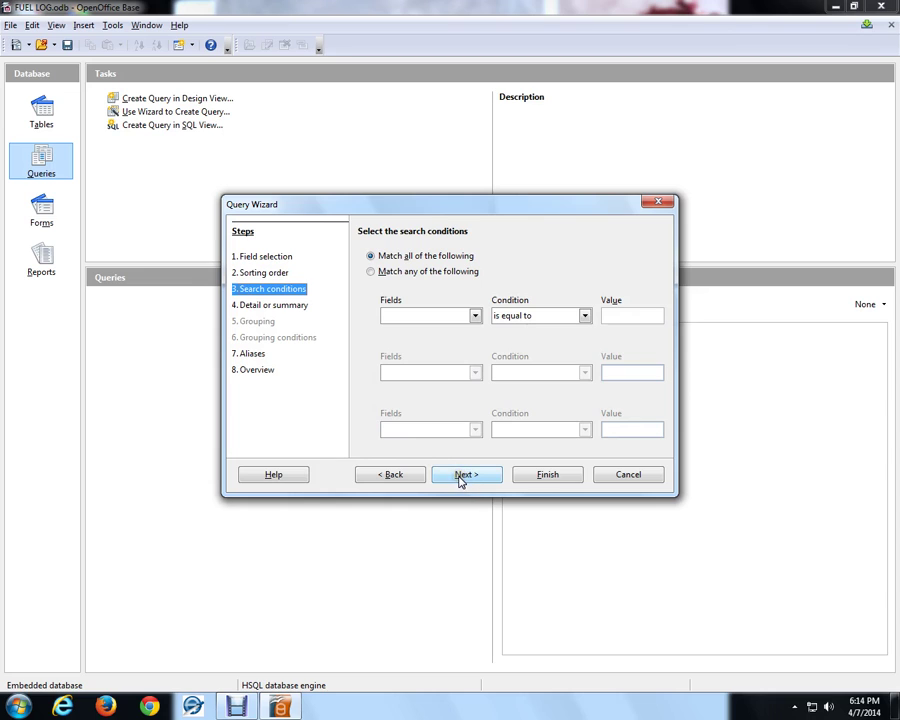
Finish Query_FUEL TABLE as a detailed query without search conditions, keeping the default aliases and the Display Query option.
click(462, 476)
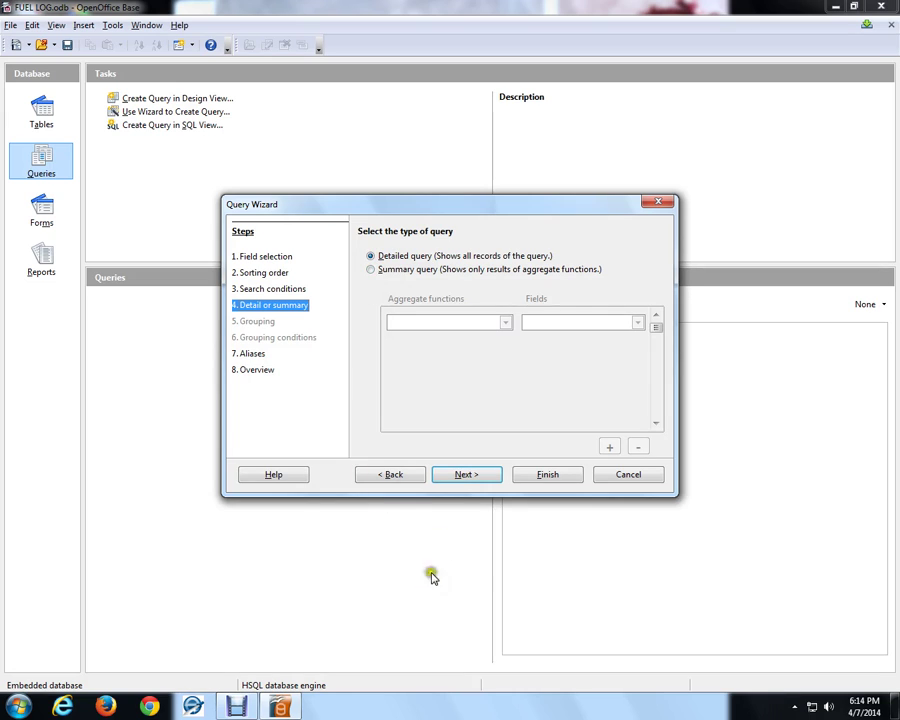
click(460, 474)
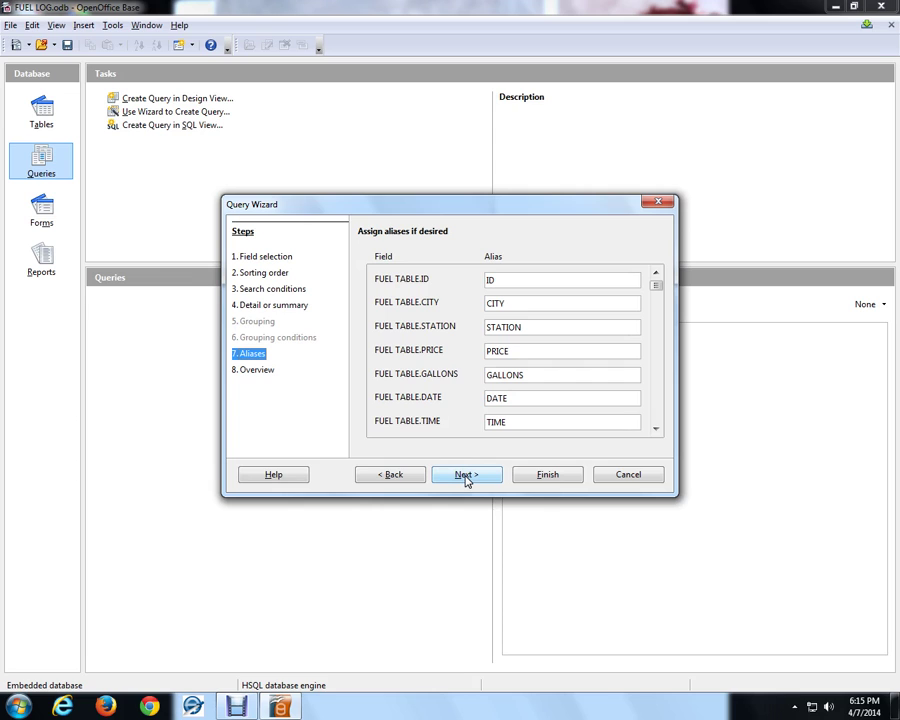
click(466, 476)
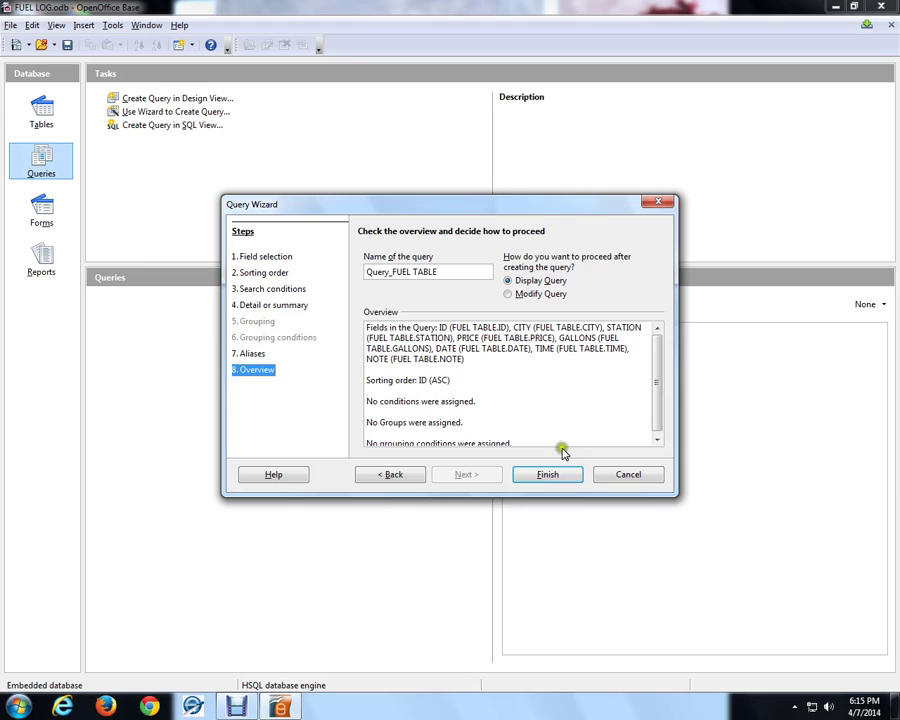
click(547, 477)
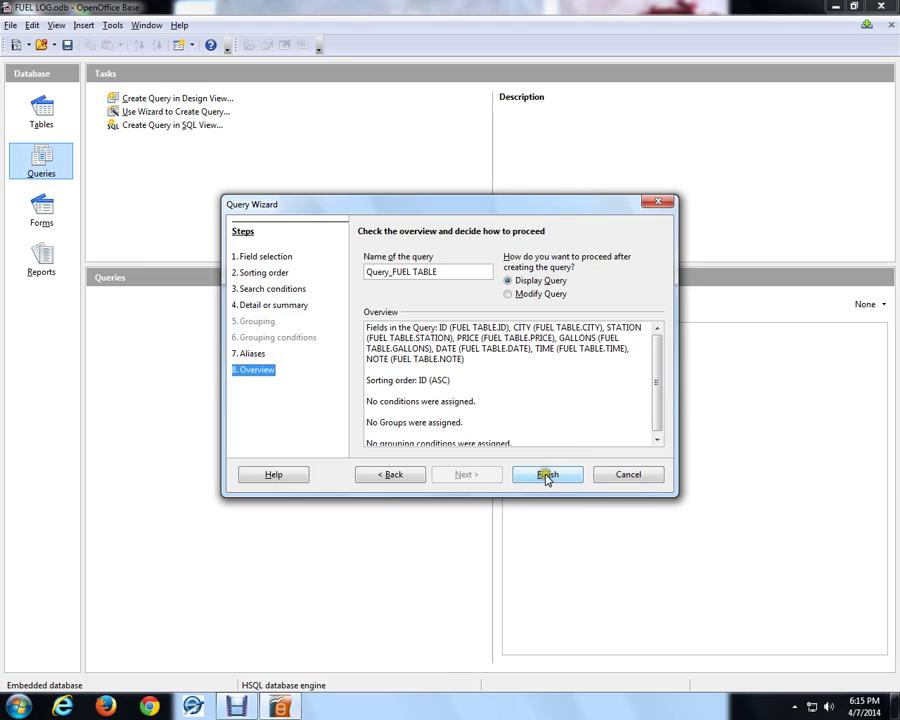
click(547, 477)
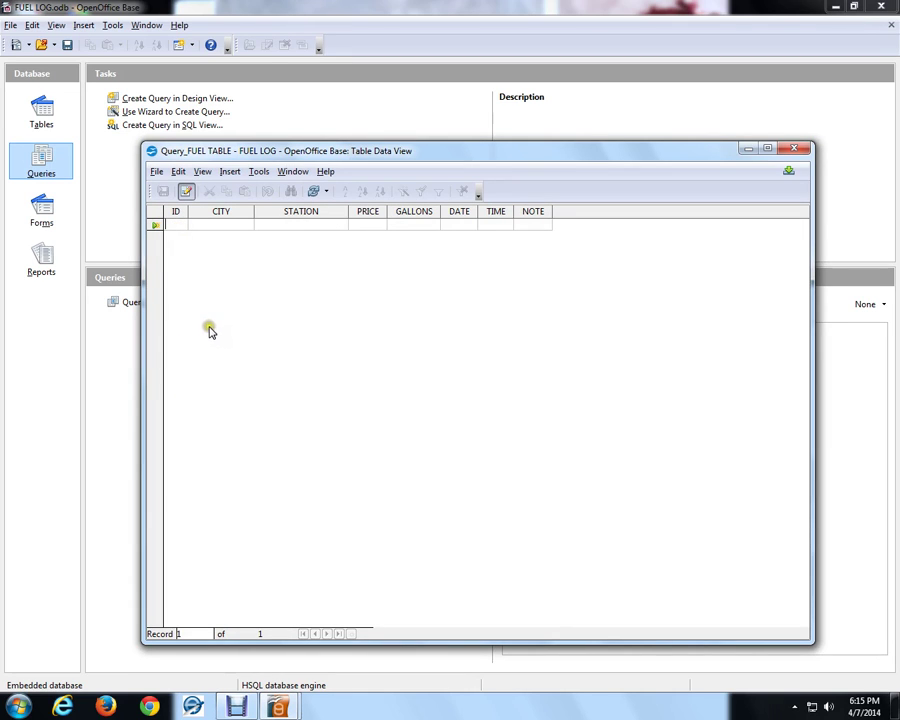
Close the data view of Query_FUEL TABLE.
click(196, 392)
click(197, 398)
click(193, 412)
click(197, 318)
click(790, 151)
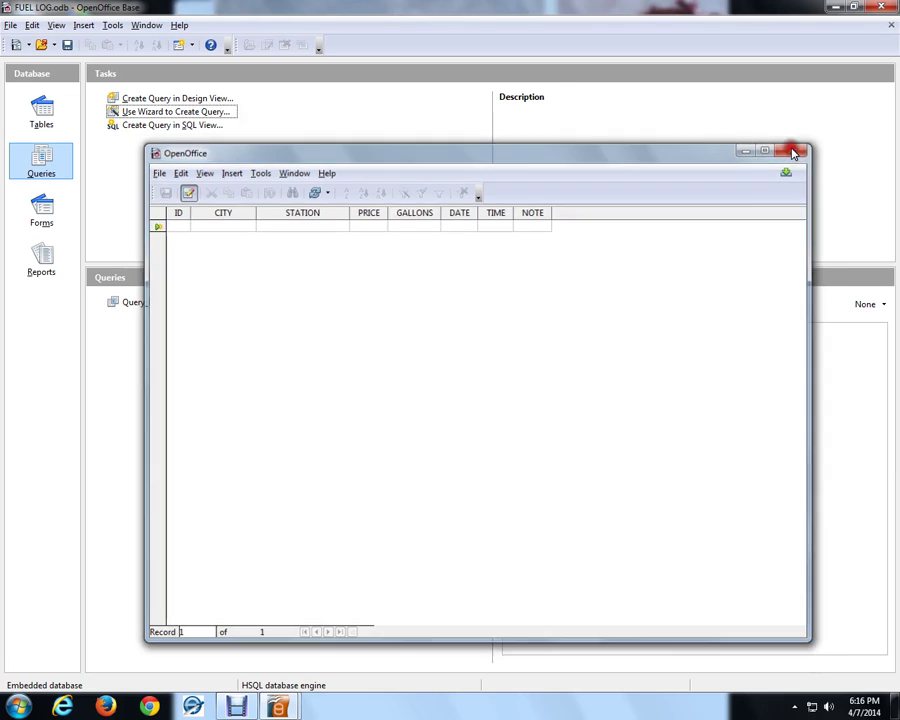
Start a report with the Report Wizard, including all fields of Query_FUEL TABLE.
click(42, 263)
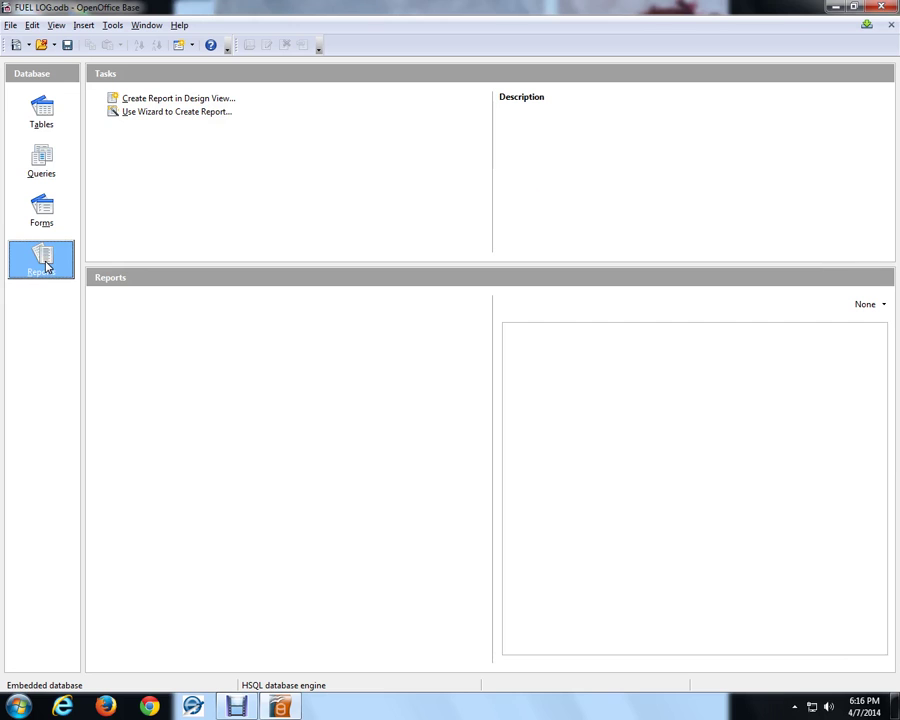
click(189, 114)
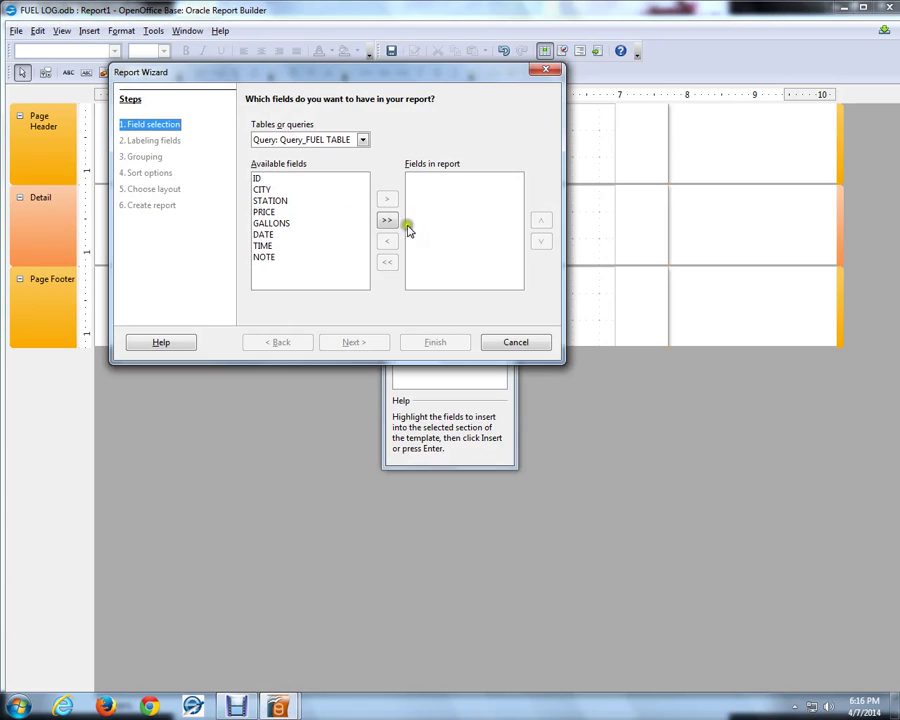
click(386, 222)
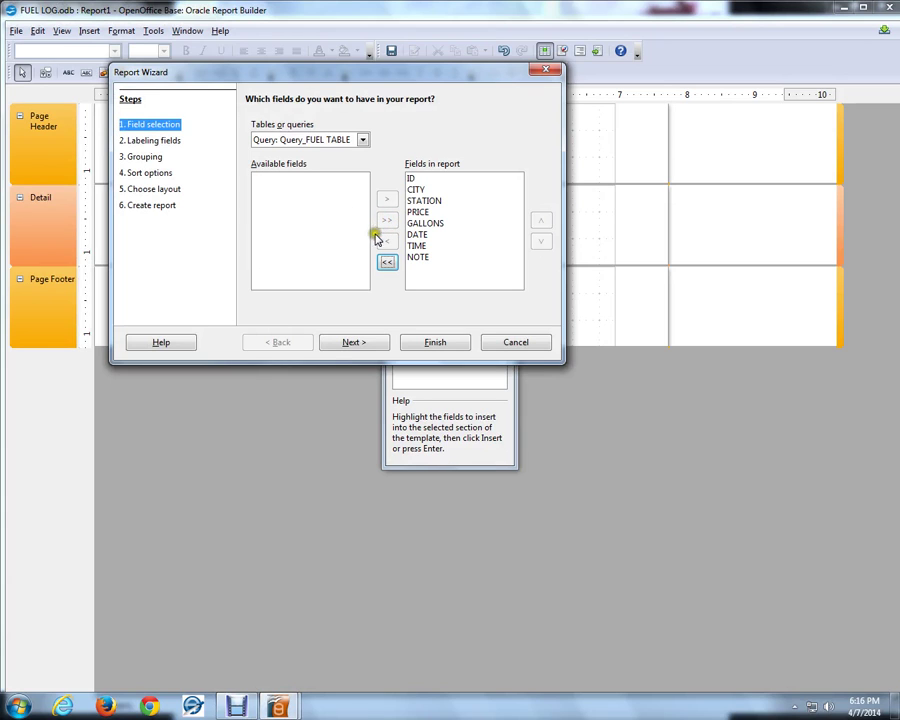
click(345, 342)
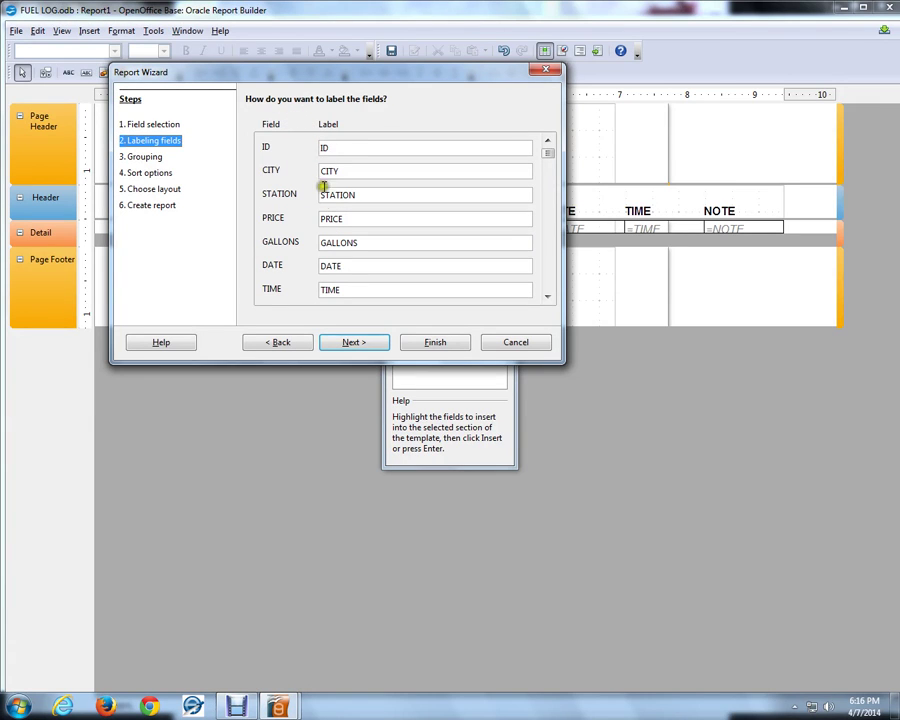
Keep the default field labels and leave the report without grouping levels or sorting, proceeding to the layout choice.
click(354, 342)
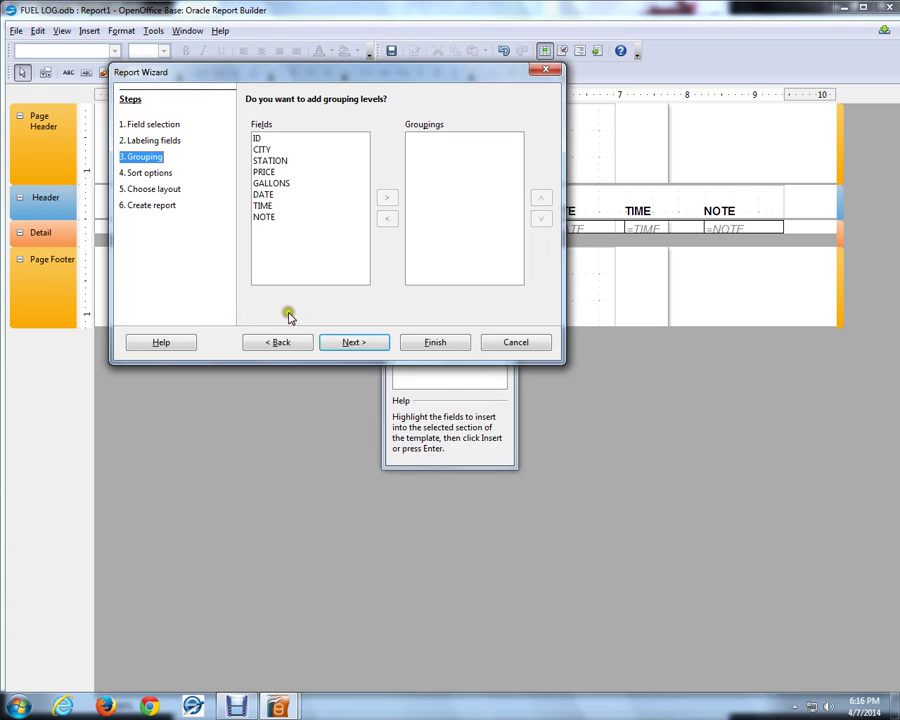
click(357, 344)
click(357, 345)
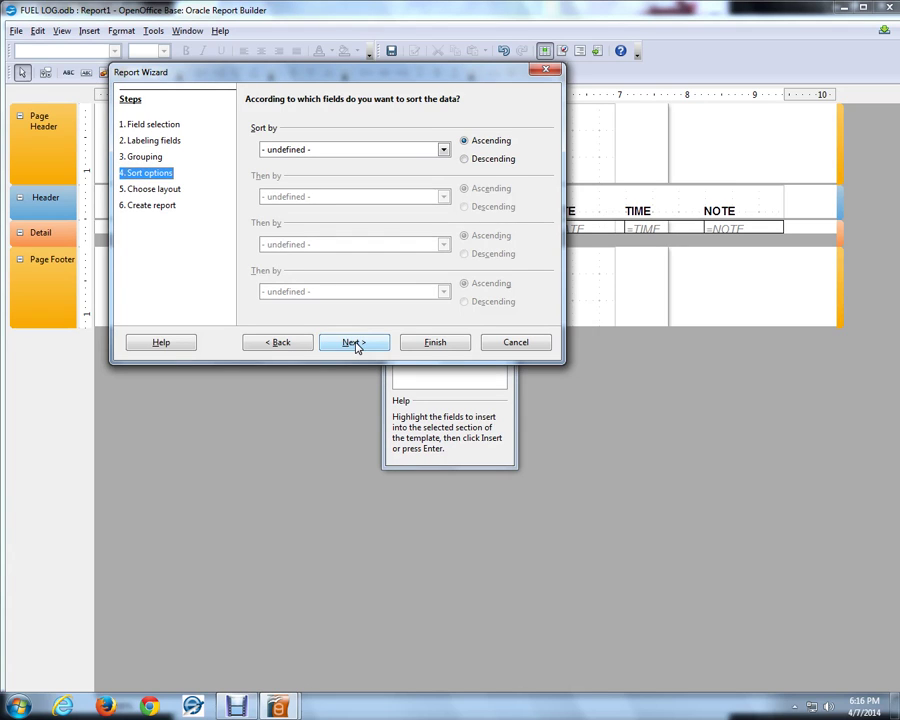
click(355, 344)
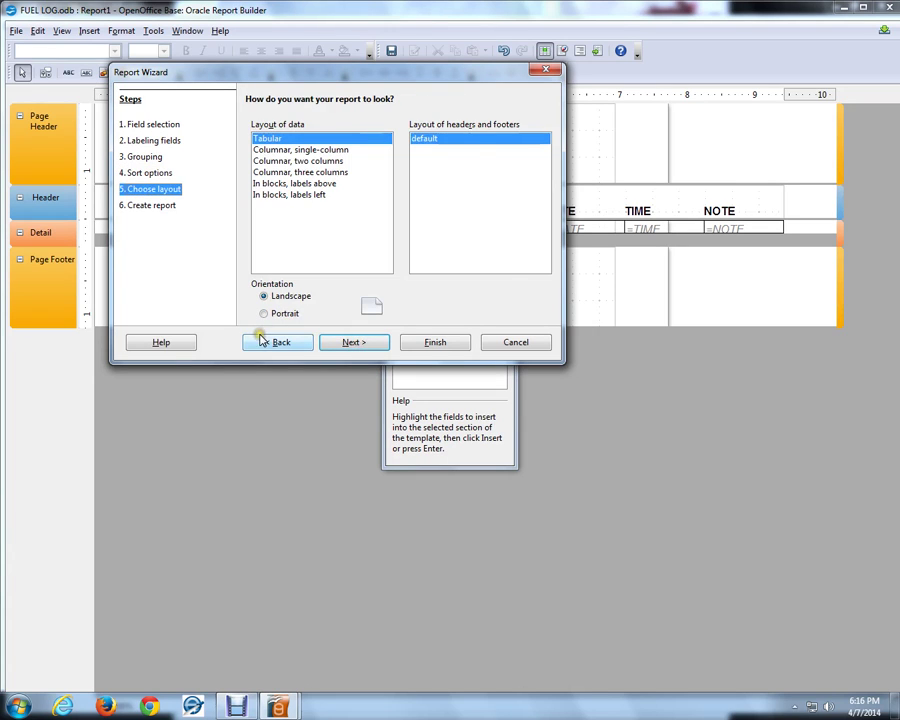
Return to the sort options, sort the ungrouped report by ID in ascending order, and keep the Tabular landscape layout with default headers and footers.
click(263, 342)
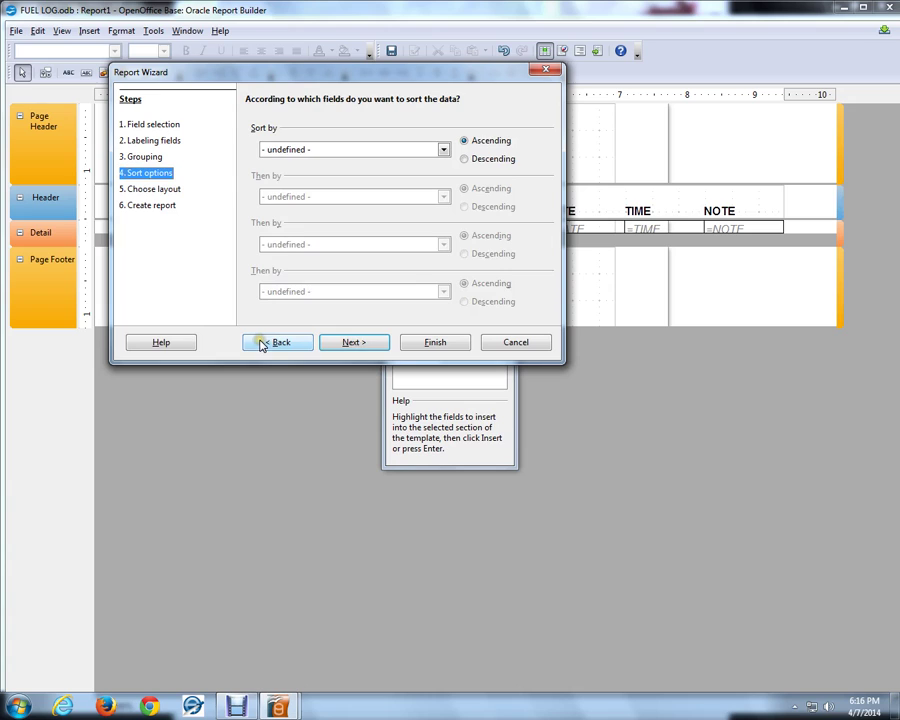
click(263, 343)
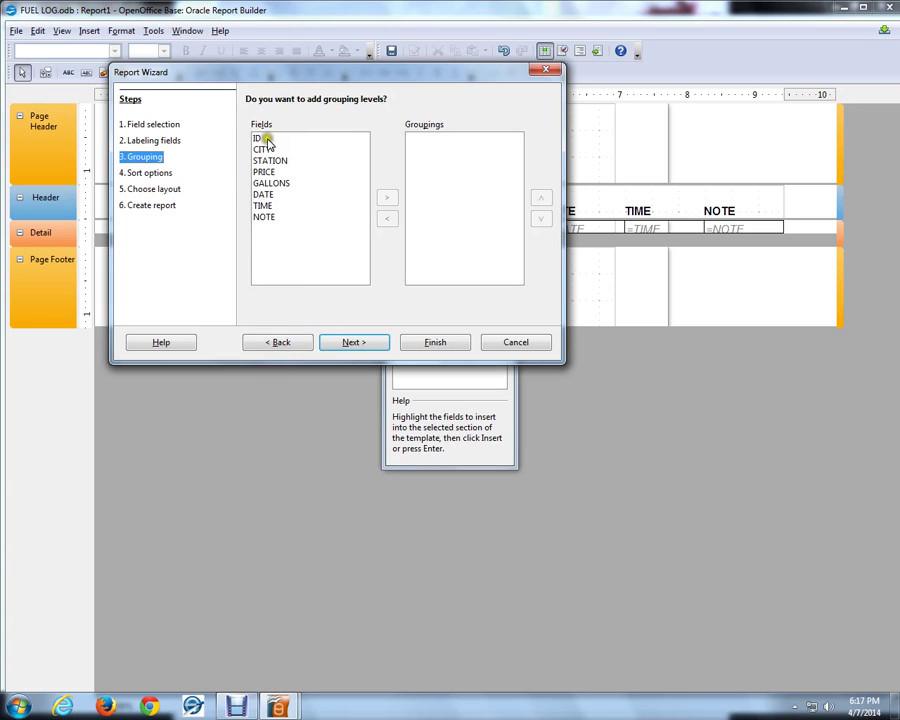
click(351, 343)
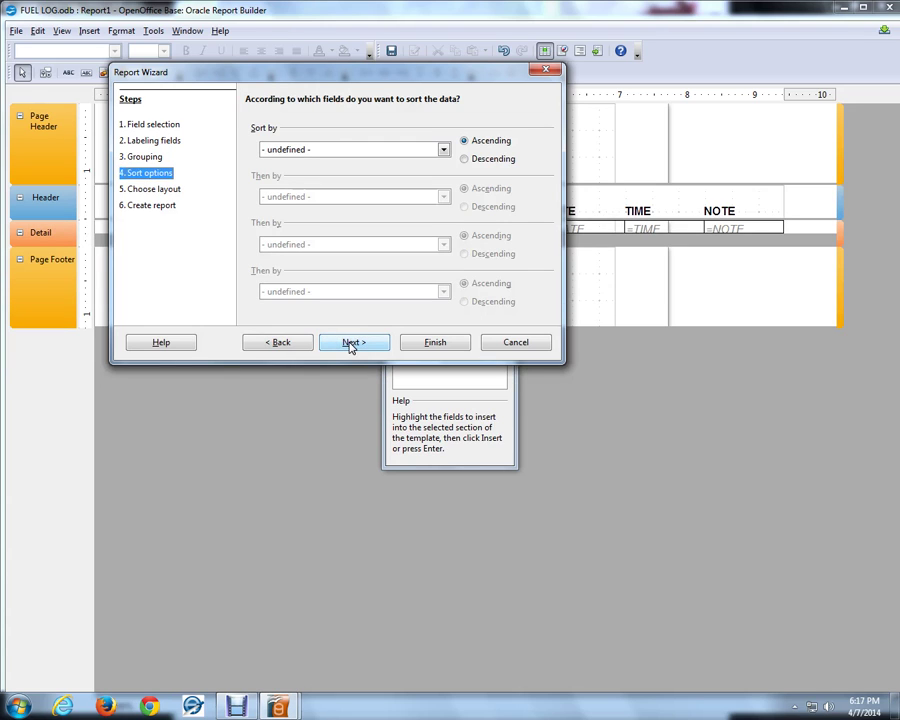
click(441, 149)
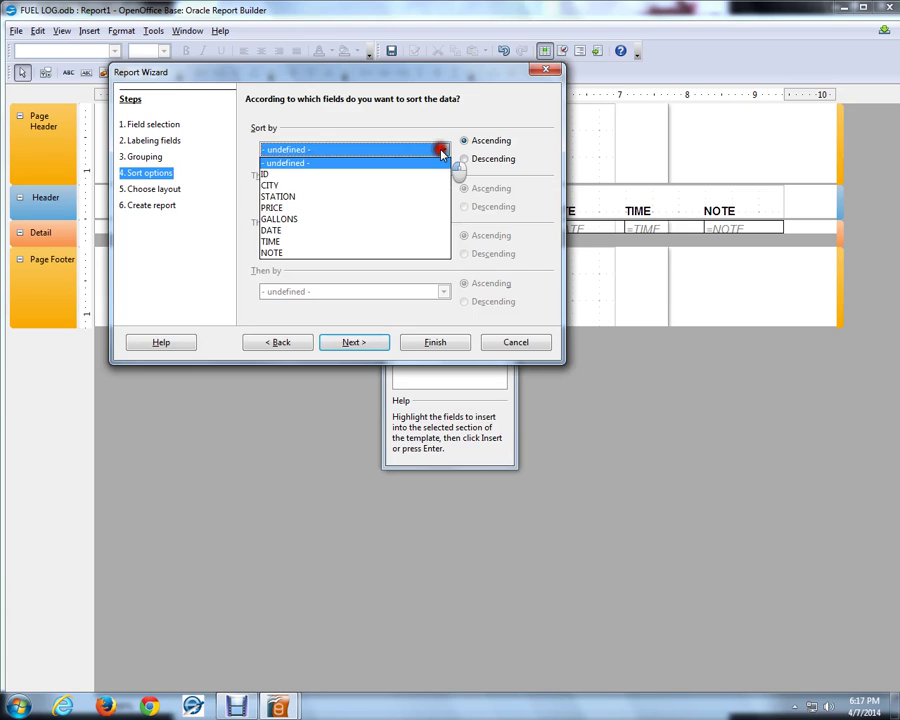
click(378, 178)
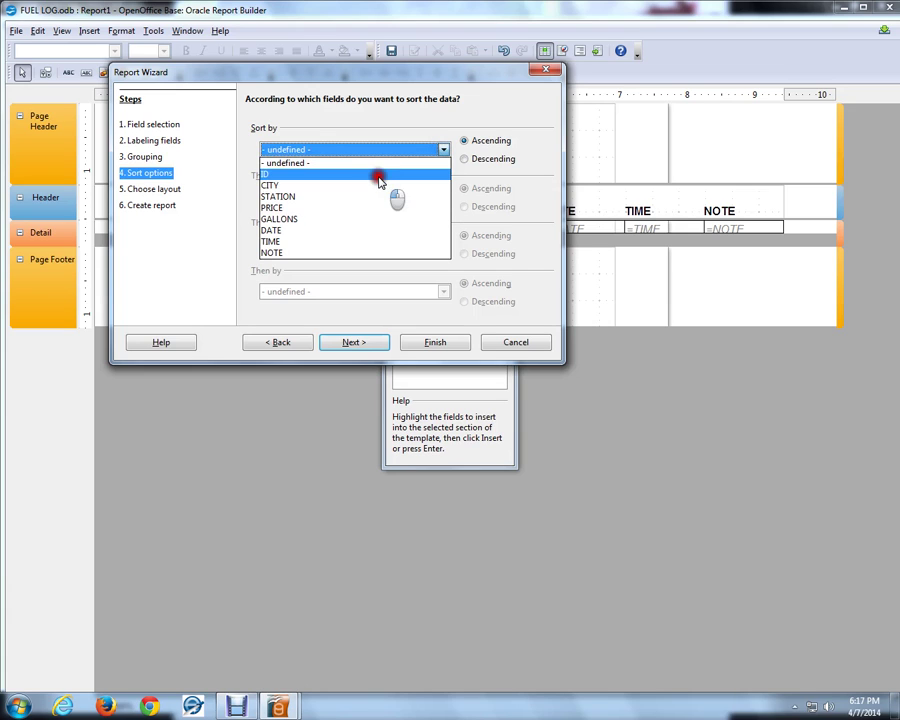
click(362, 344)
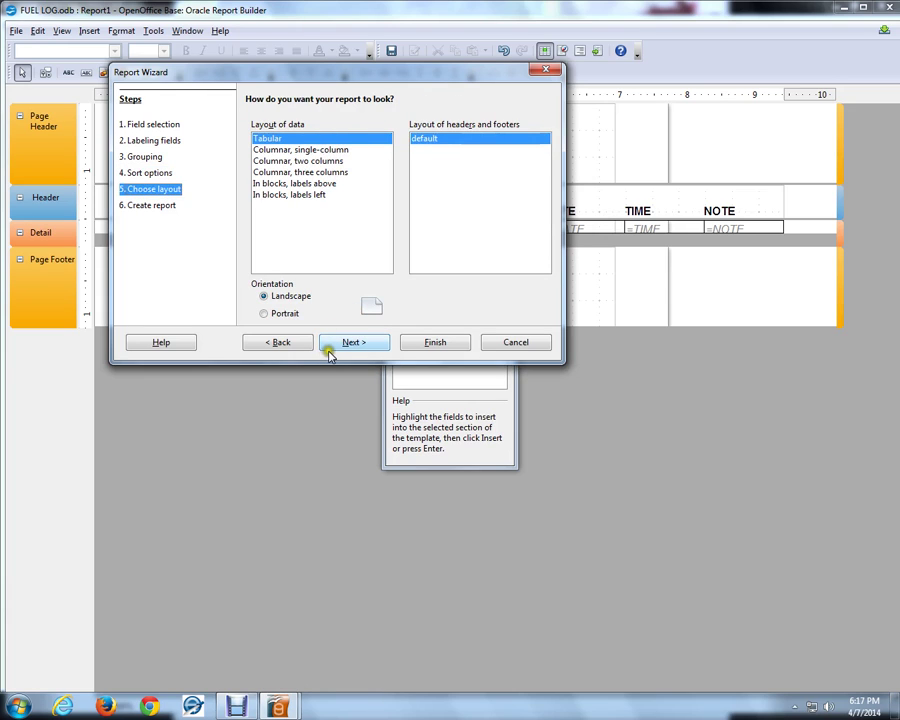
click(331, 349)
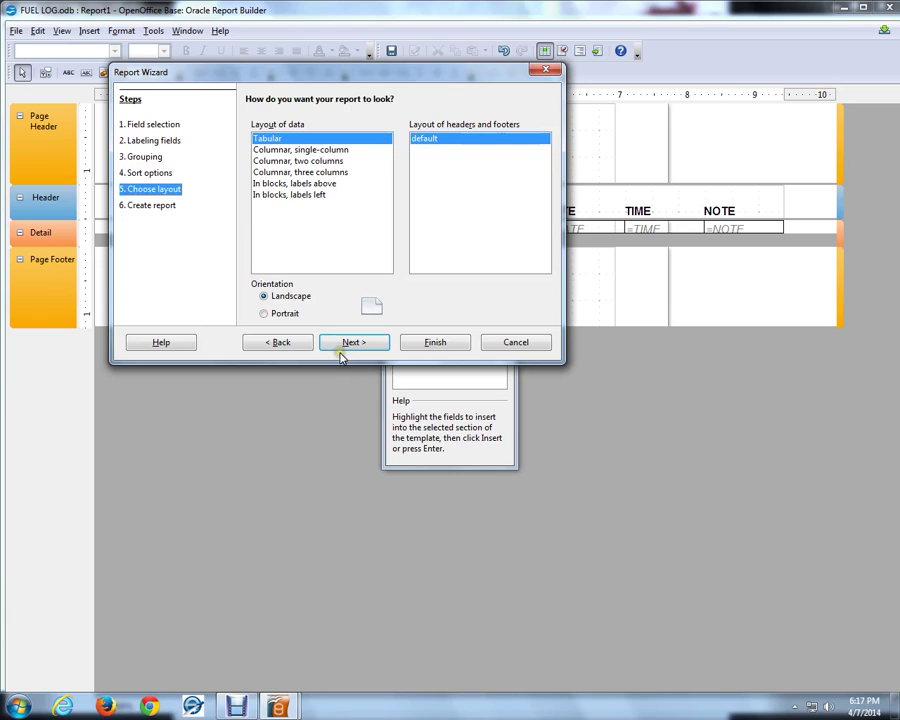
click(349, 346)
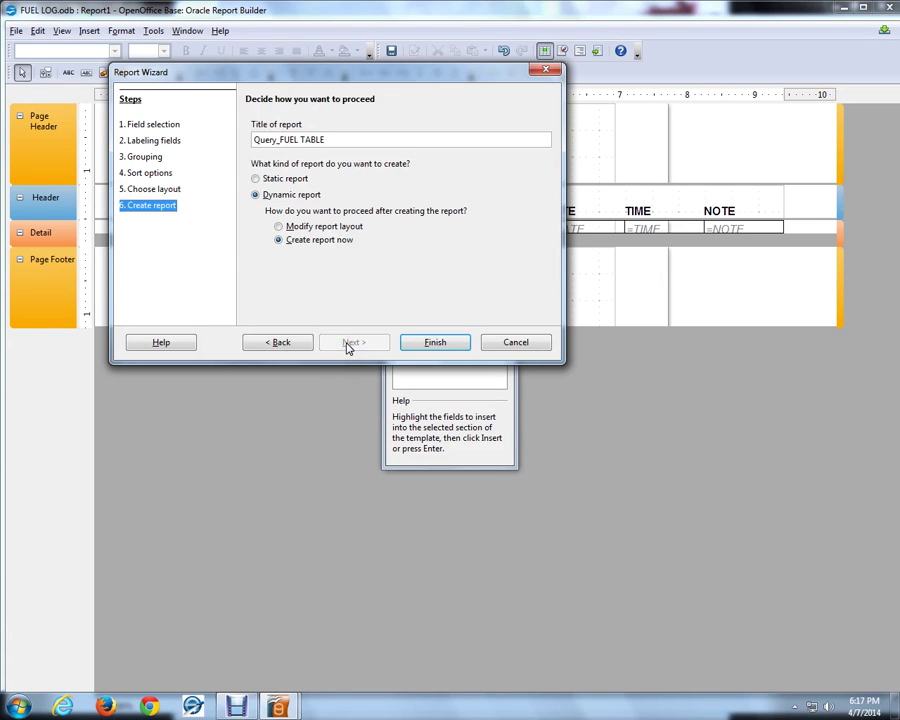
Title the report FUEL REPORT and create it immediately as a dynamic report.
click(281, 147)
click(294, 147)
click(328, 140)
drag(328, 140, 231, 118)
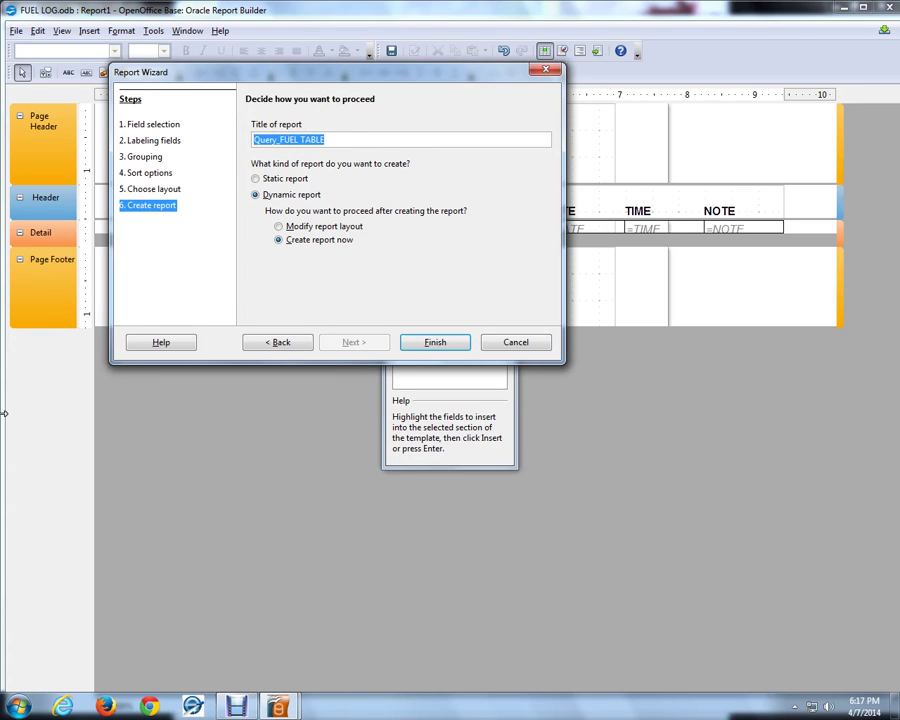
text(FUEL REPORT)
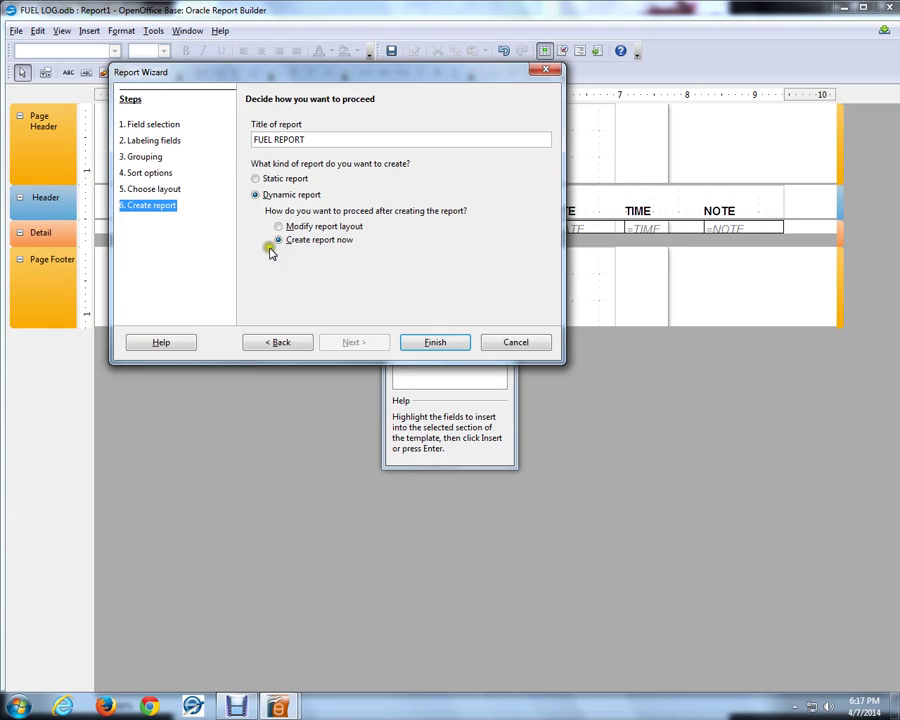
click(434, 346)
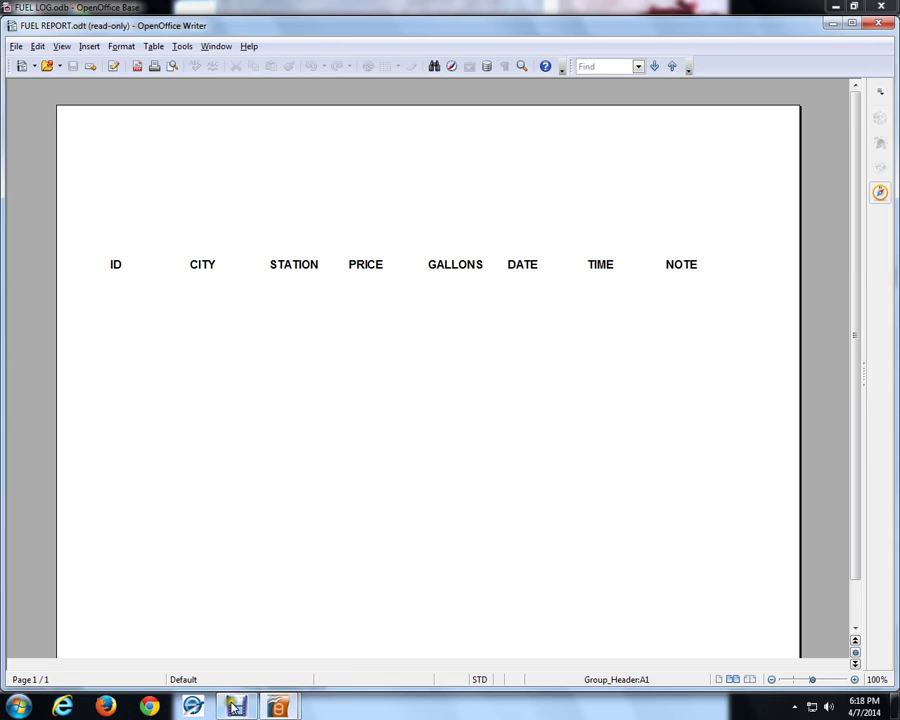
mouse_move(240, 710)
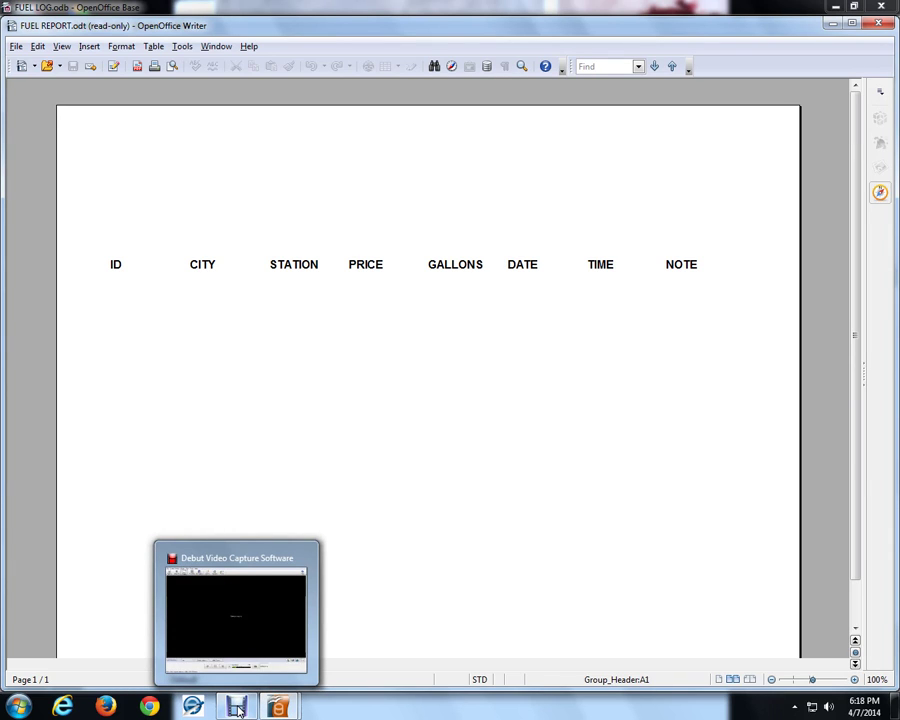
click(238, 709)
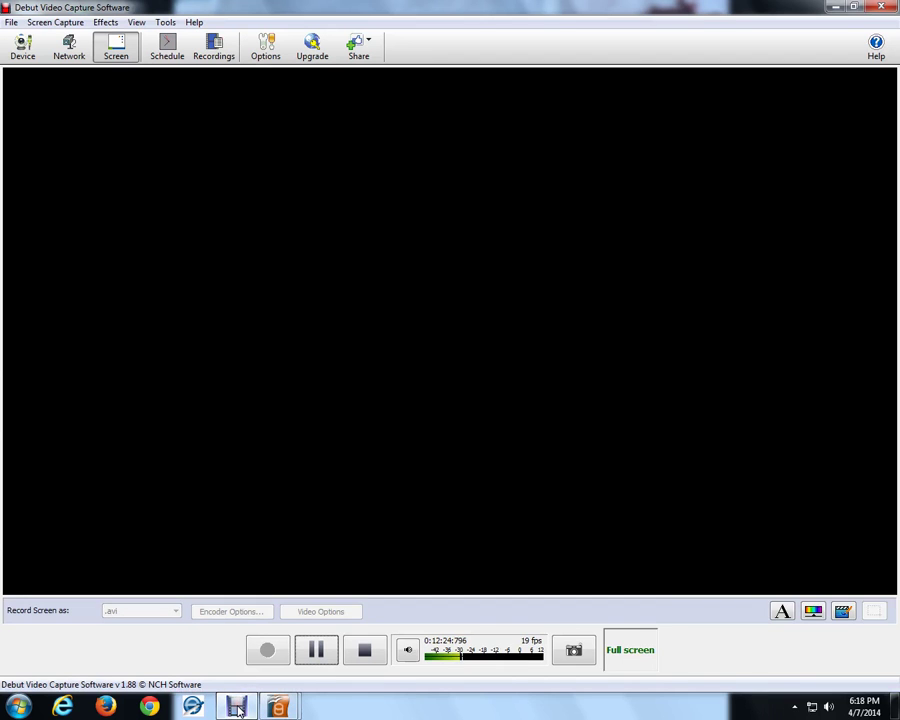